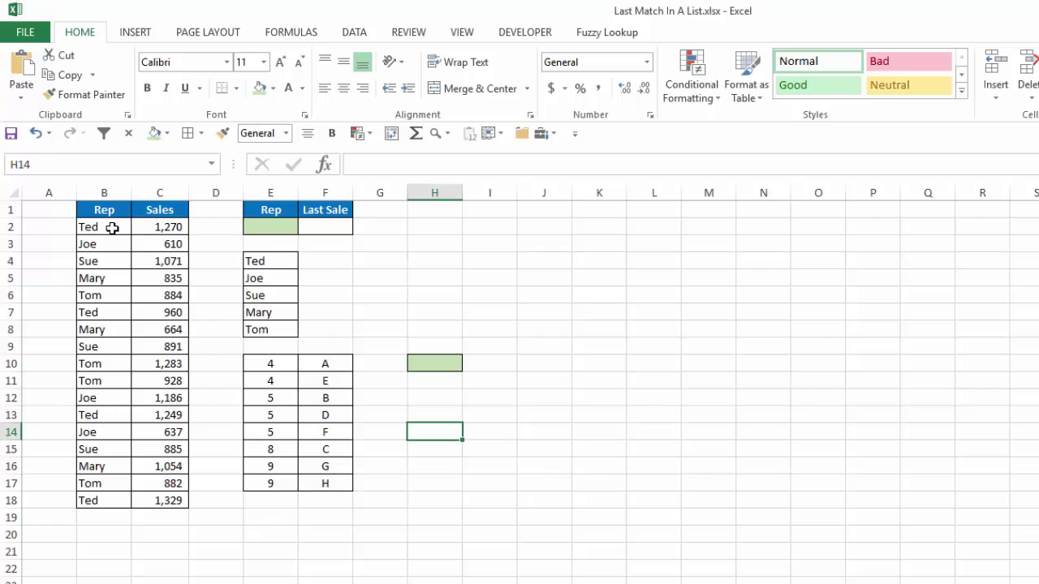
# Start a data validation rule on cell E2 that allows only values from a list.
pyautogui.moveTo(112, 228); pyautogui.dragTo(118, 497)
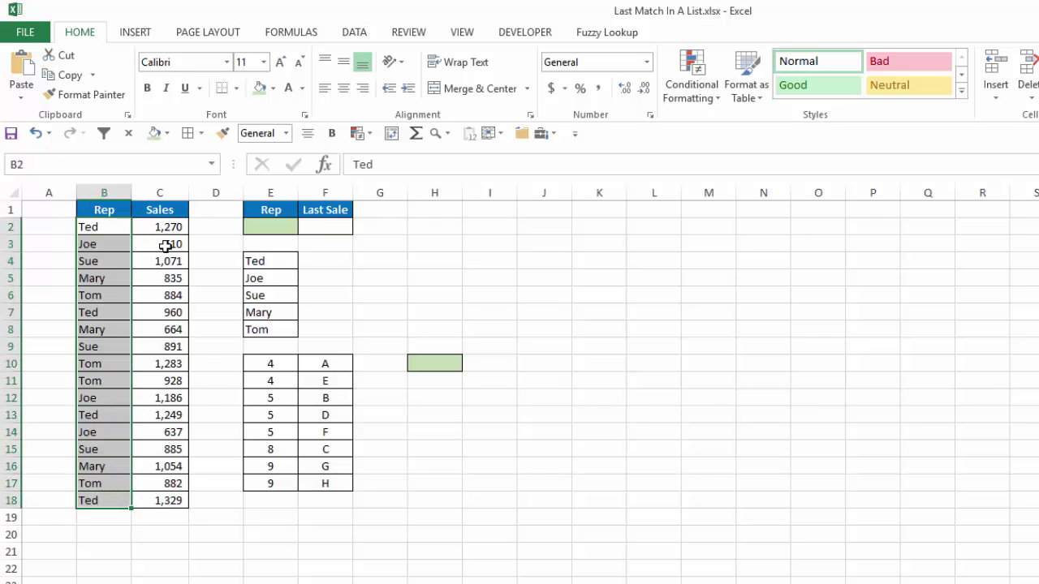
pyautogui.click(280, 227)
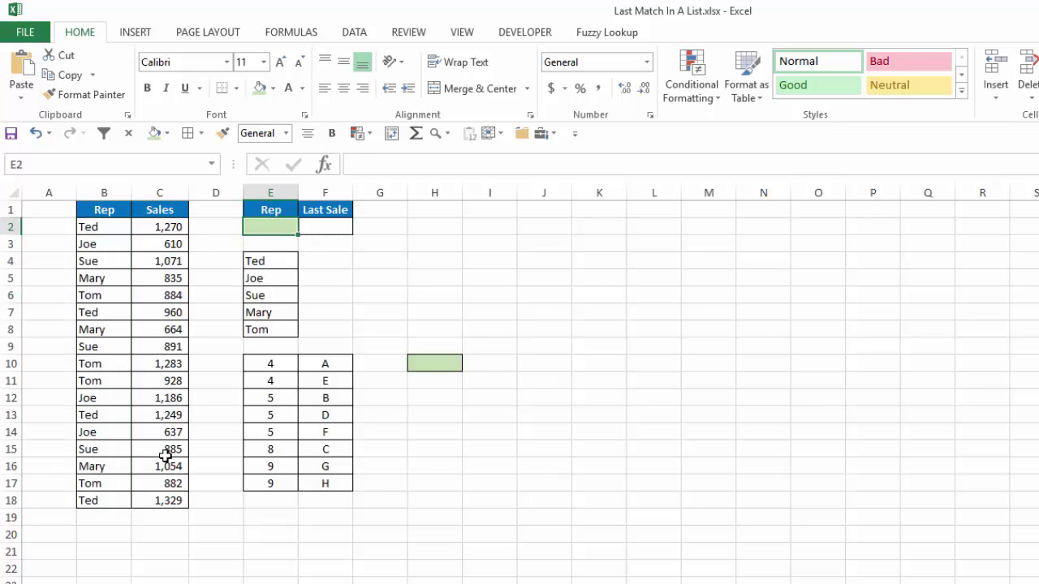
pyautogui.click(173, 233)
pyautogui.click(355, 34)
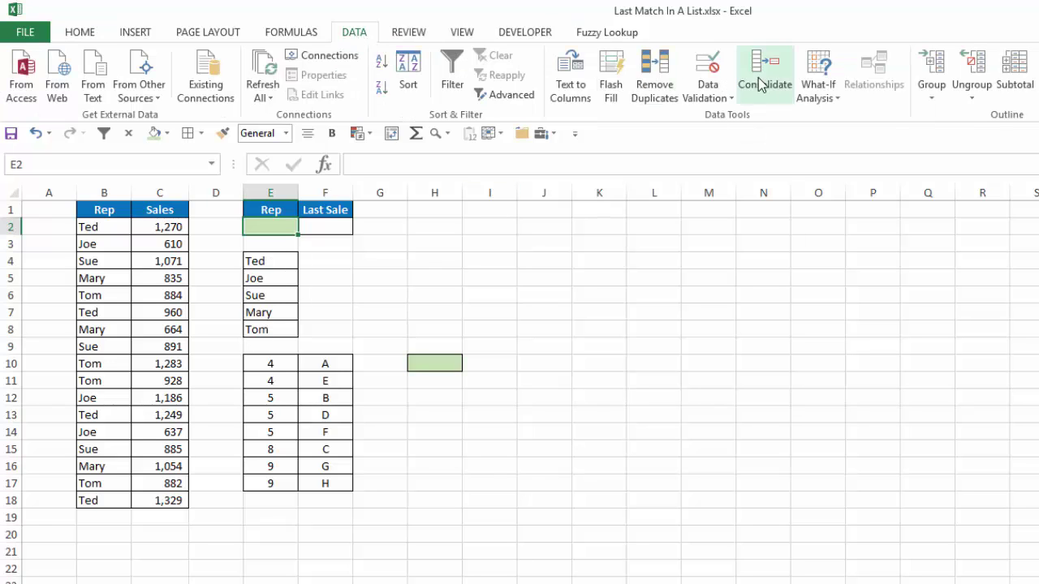
pyautogui.click(708, 65)
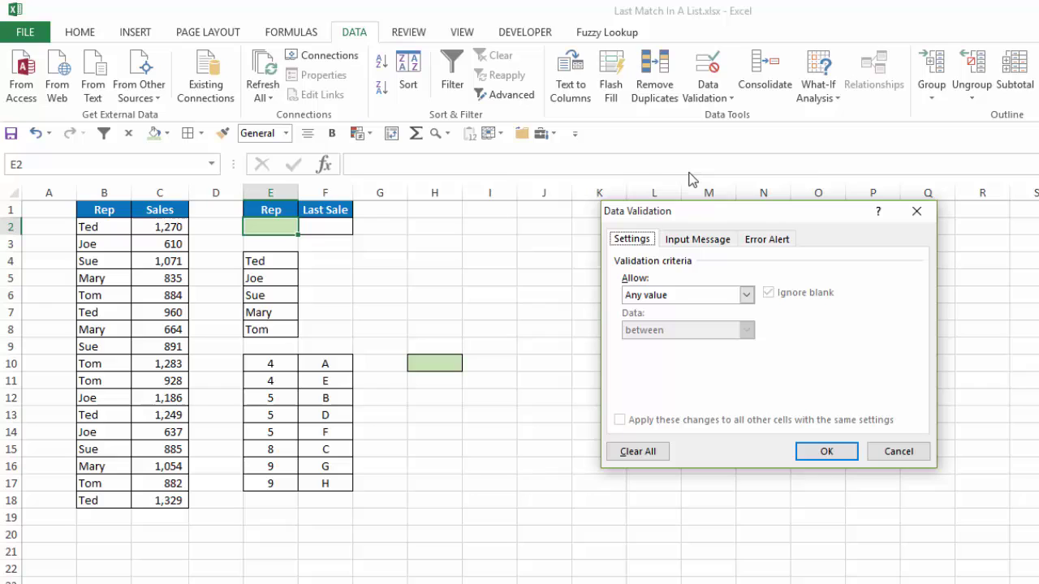
pyautogui.click(744, 294)
pyautogui.click(661, 344)
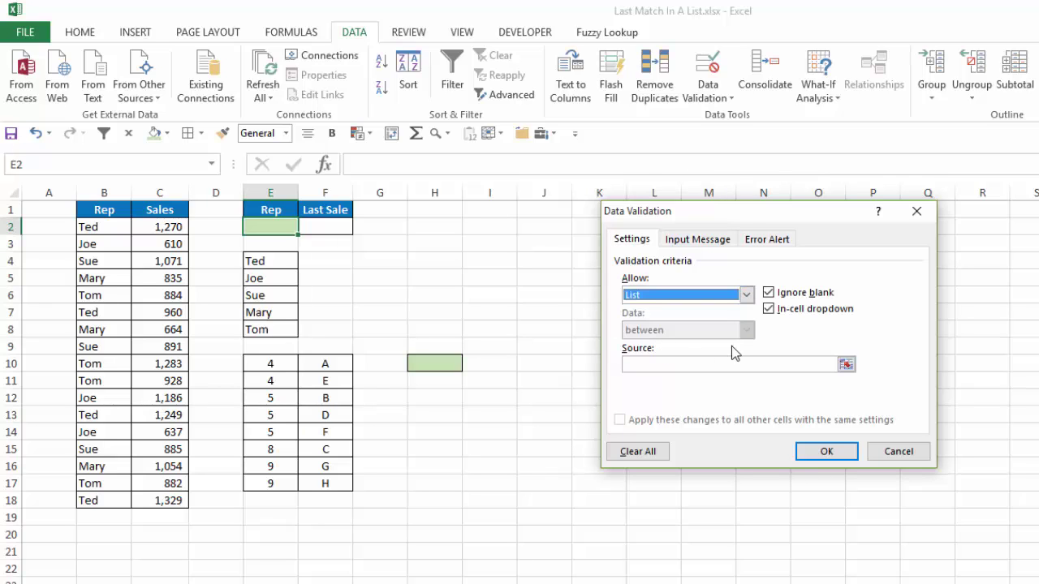
# Use =$E$4:$E$8 as the validation list source, apply the rule and check the drop-down in E2.
pyautogui.click(845, 365)
pyautogui.moveTo(271, 262); pyautogui.dragTo(268, 335)
pyautogui.click(925, 231)
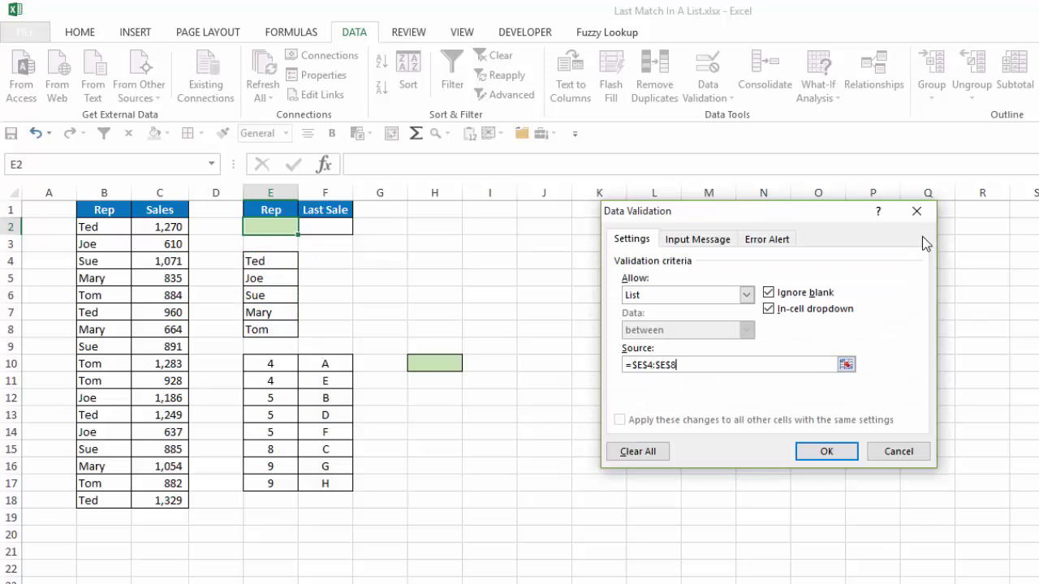
pyautogui.click(821, 450)
pyautogui.click(306, 227)
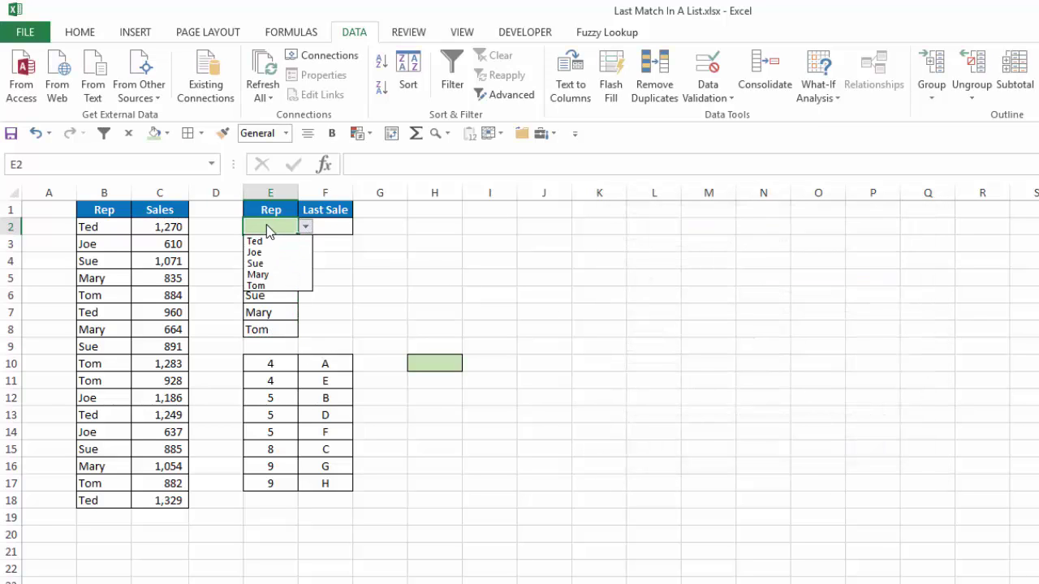
pyautogui.press('Escape')
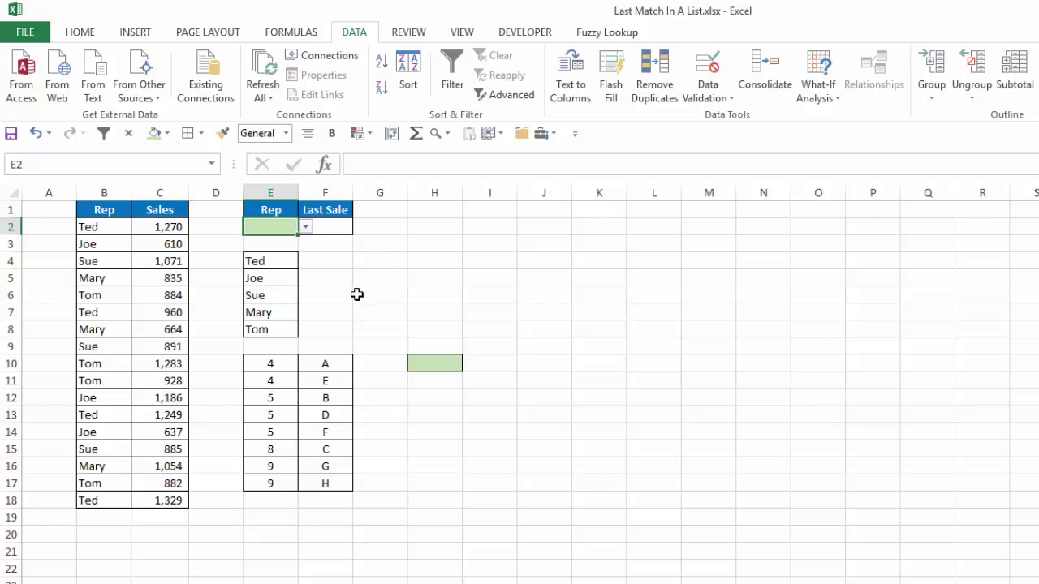
# Create a formula-based conditional formatting rule for B2:C18 using =$E$2=$B2.
pyautogui.click(78, 33)
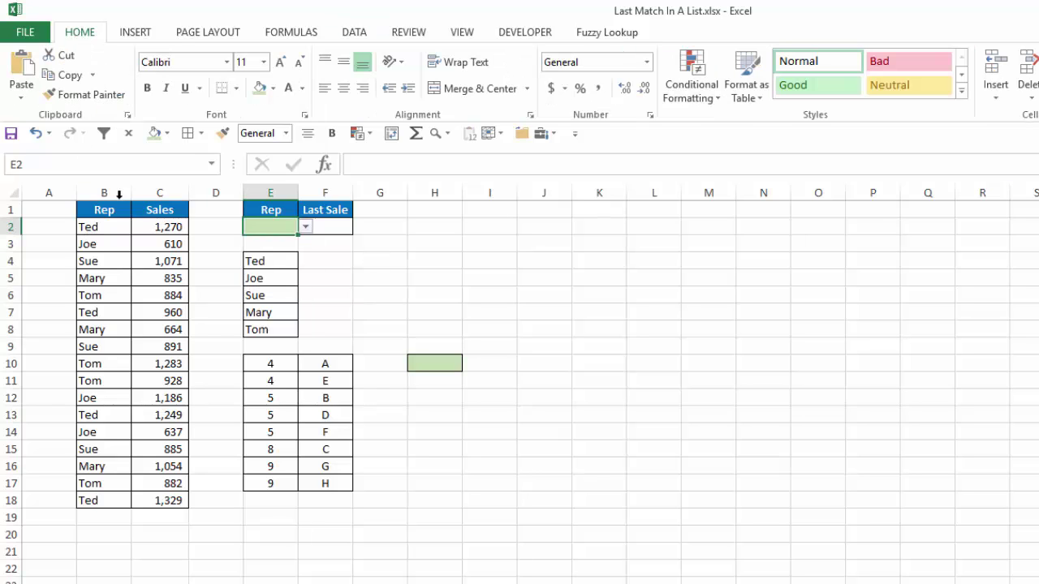
pyautogui.moveTo(105, 228); pyautogui.dragTo(173, 494)
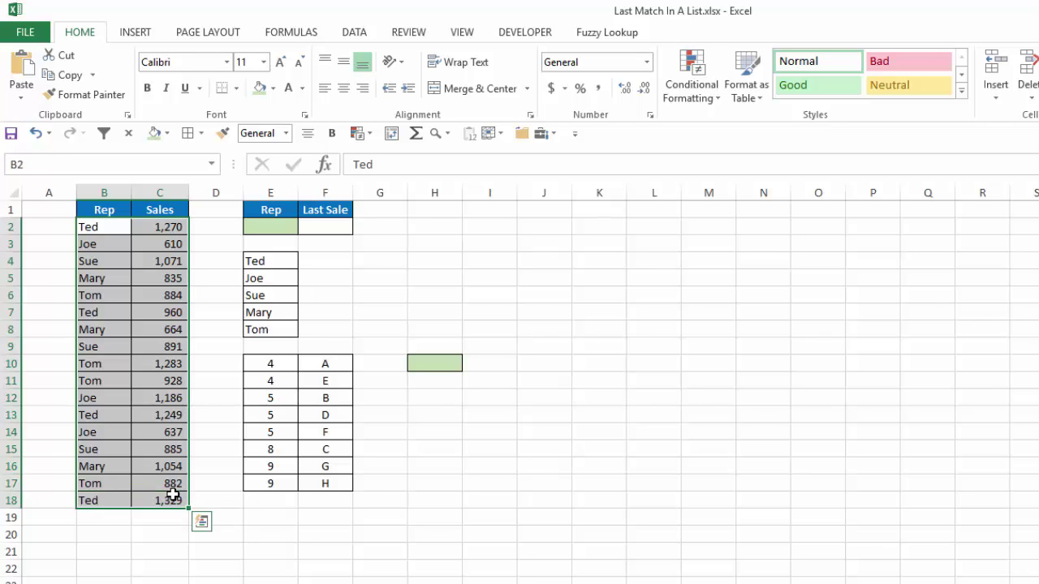
pyautogui.click(707, 65)
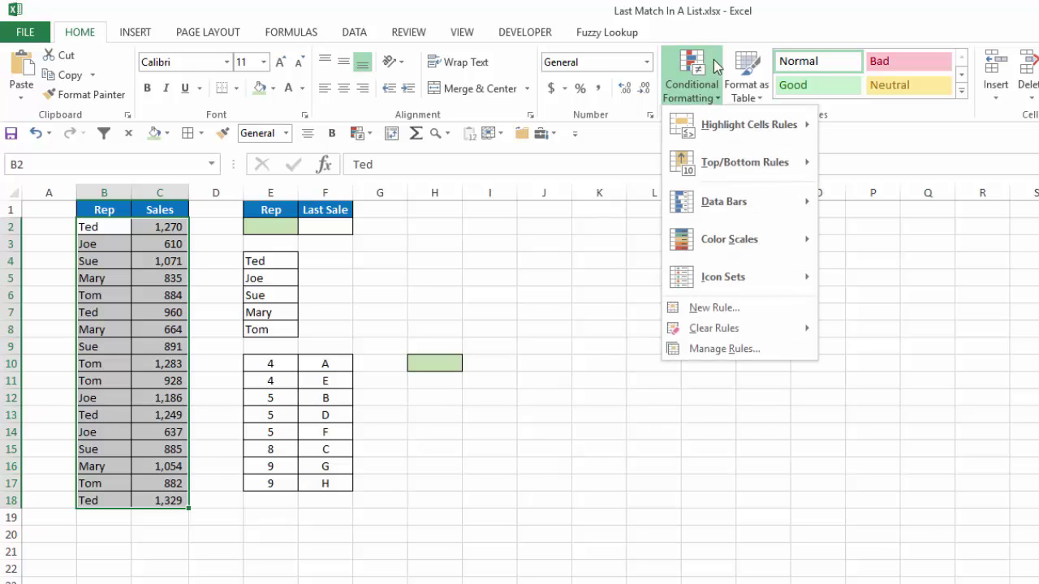
pyautogui.click(711, 310)
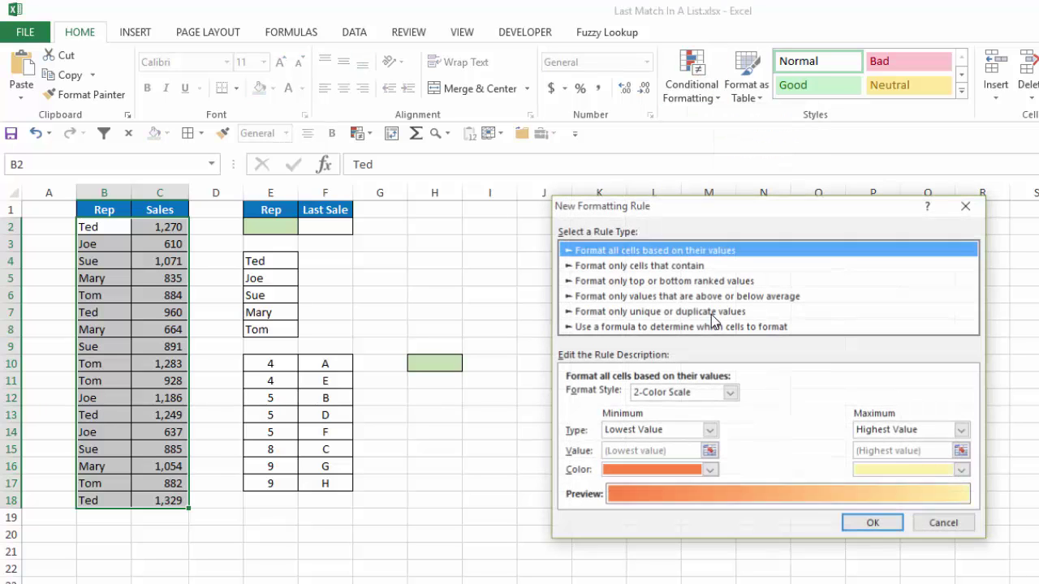
pyautogui.click(662, 327)
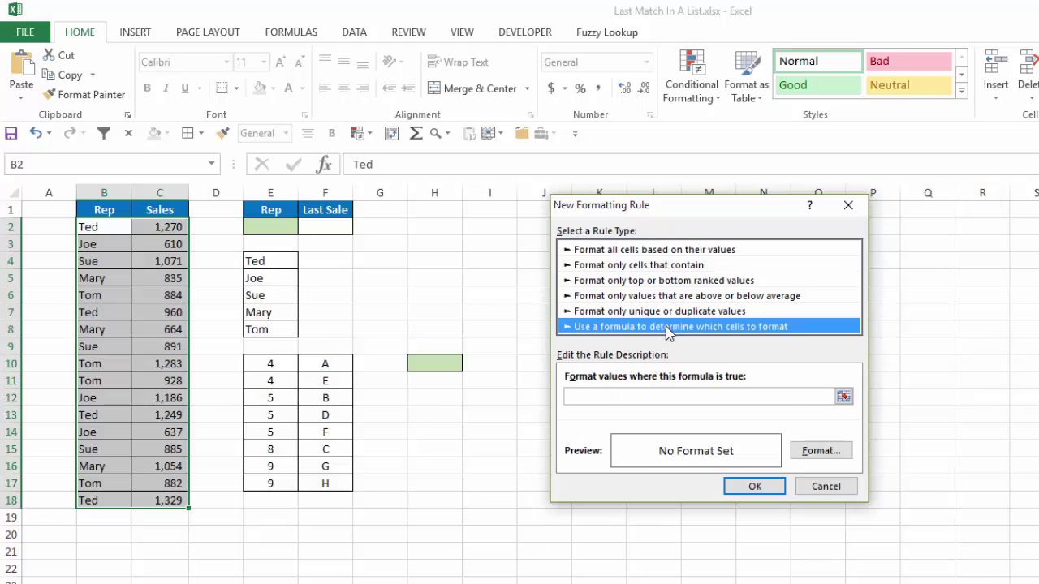
pyautogui.click(604, 396)
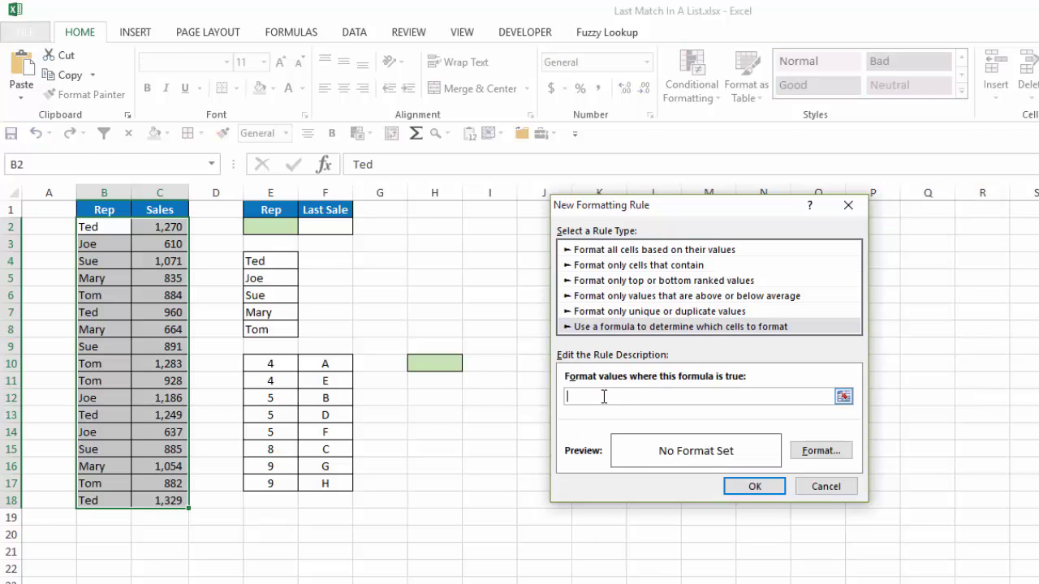
pyautogui.write('=')
pyautogui.click(252, 228)
pyautogui.write('=$')
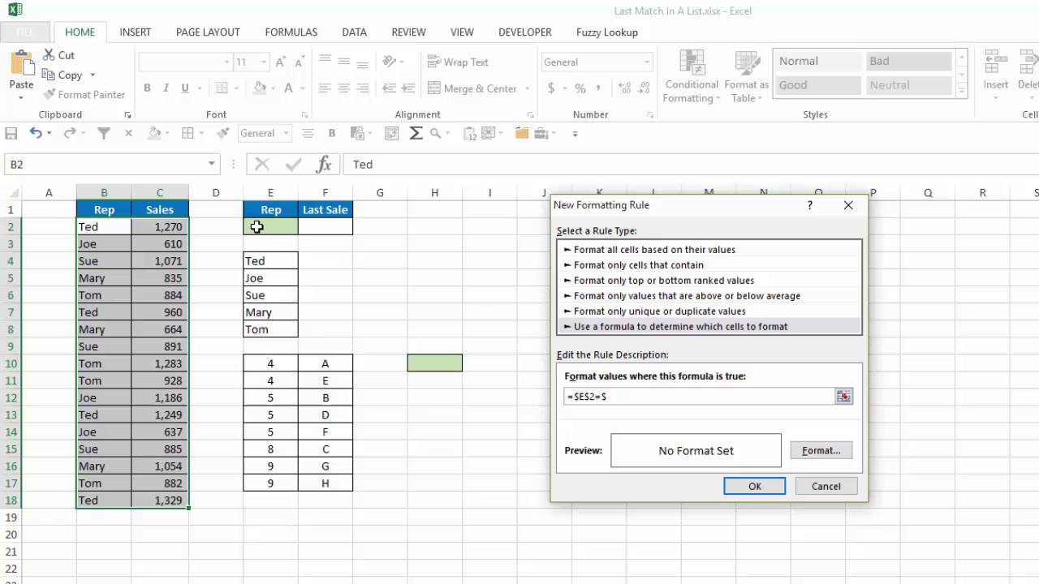
pyautogui.write('B2')
# Give the conditional formatting rule a light gold fill and apply it to the sales table.
pyautogui.click(818, 452)
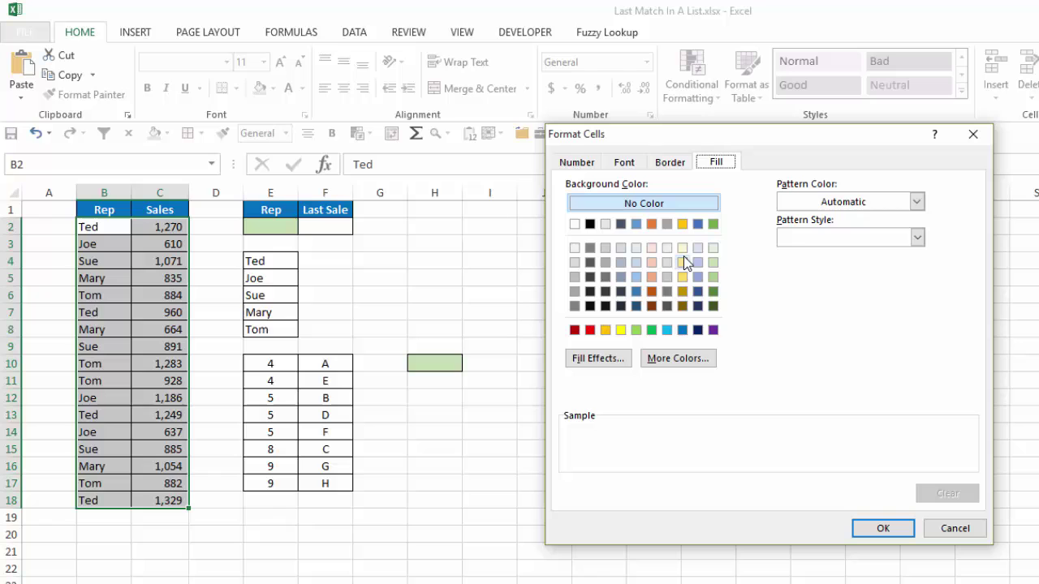
pyautogui.click(681, 262)
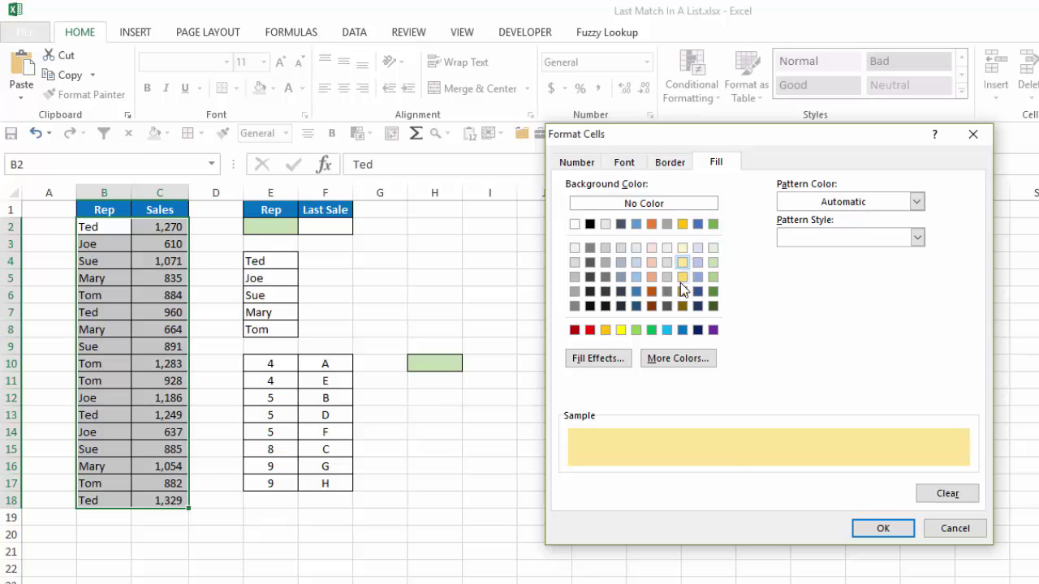
pyautogui.click(878, 528)
pyautogui.click(747, 487)
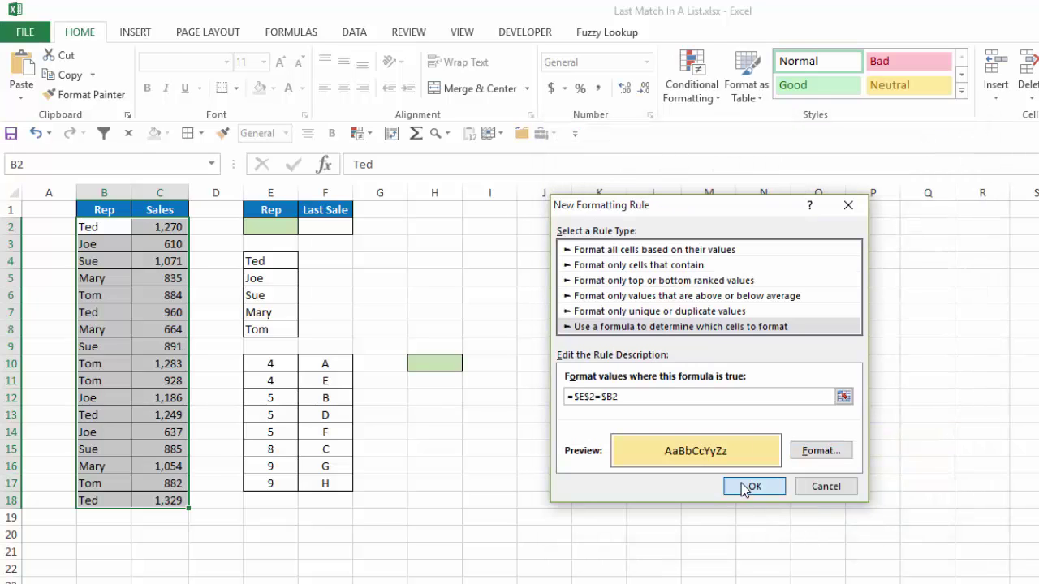
pyautogui.click(56, 222)
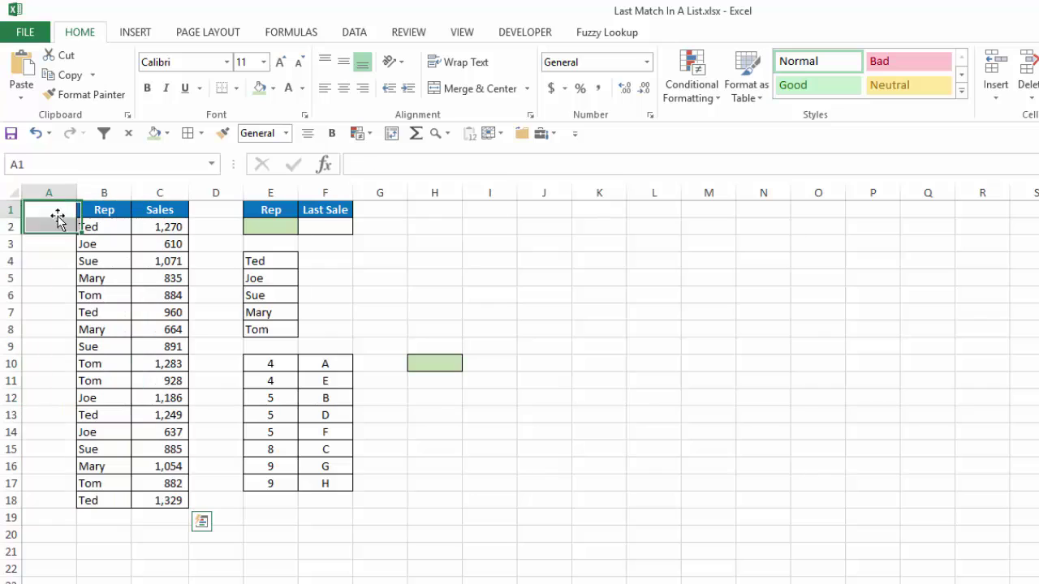
# Test the highlighting by choosing the second rep and then the fourth rep from the drop-down in E2.
pyautogui.click(282, 225)
pyautogui.click(305, 227)
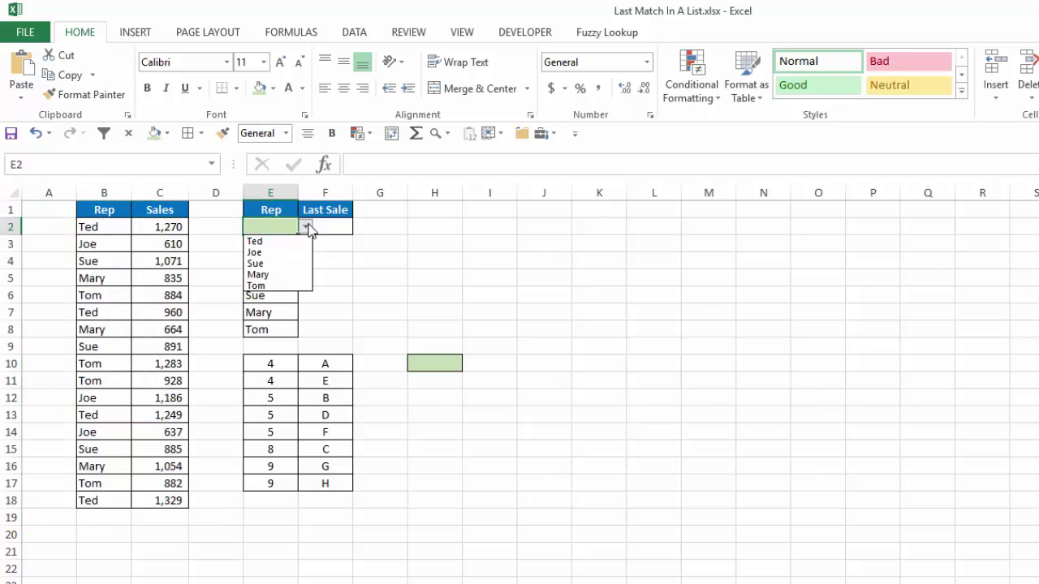
pyautogui.click(279, 253)
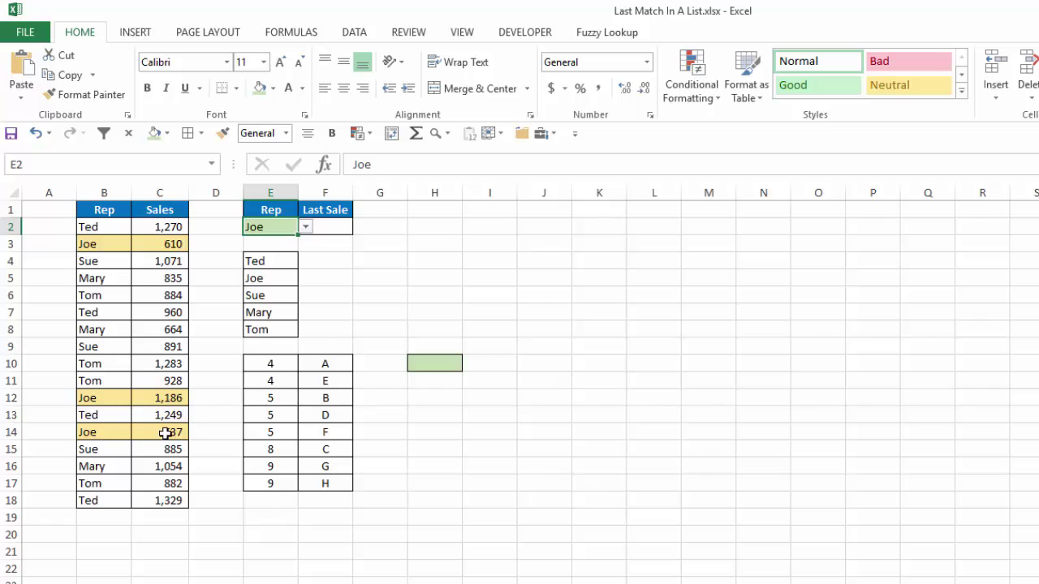
pyautogui.click(306, 229)
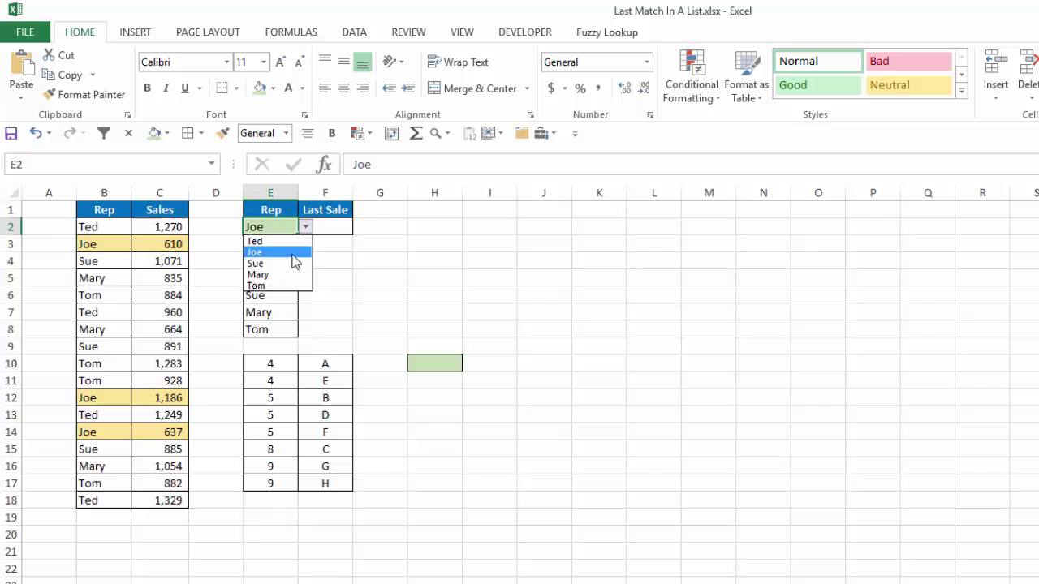
pyautogui.click(280, 275)
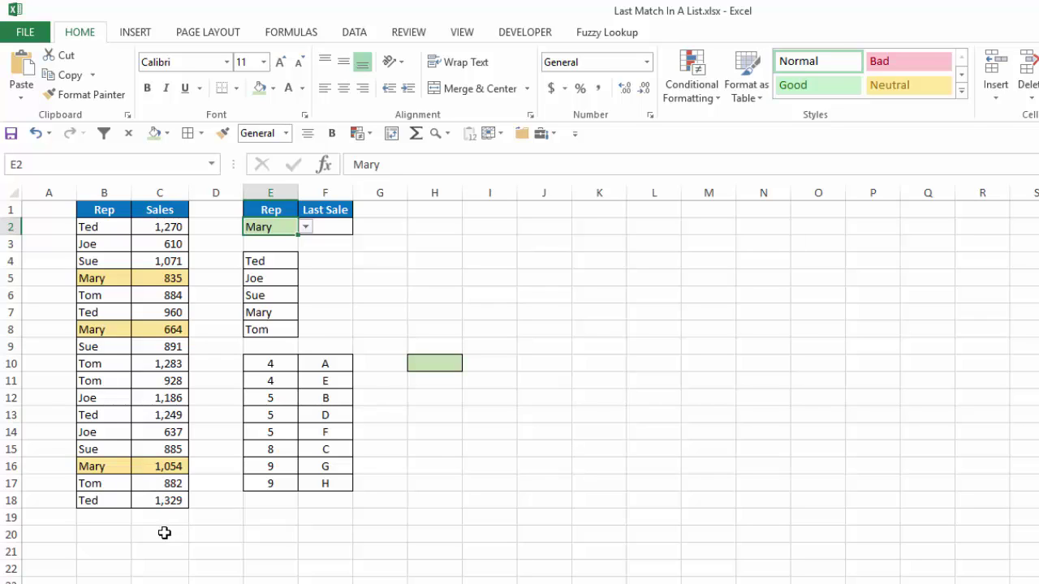
# Begin a LOOKUP formula in F2 with lookup value 2 and lookup vector 1/($B$2:$B$18=$E$2).
pyautogui.click(341, 227)
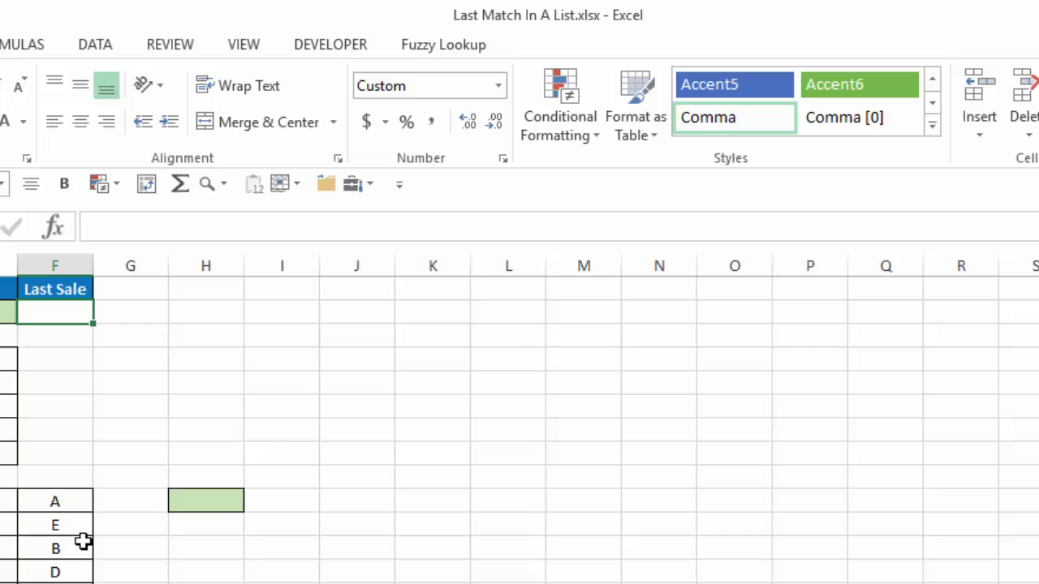
pyautogui.write('=LOO')
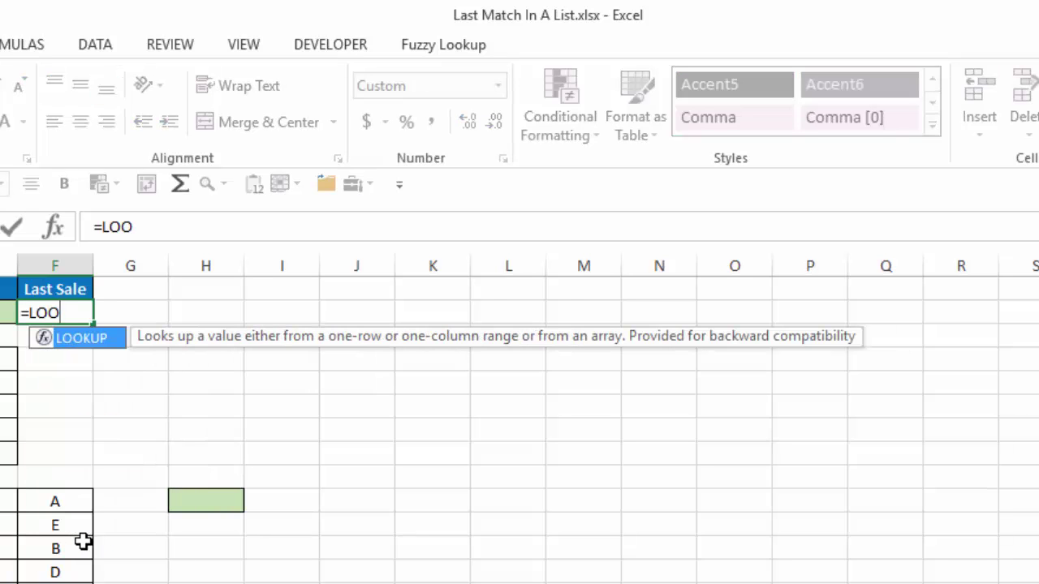
pyautogui.press('Tab')
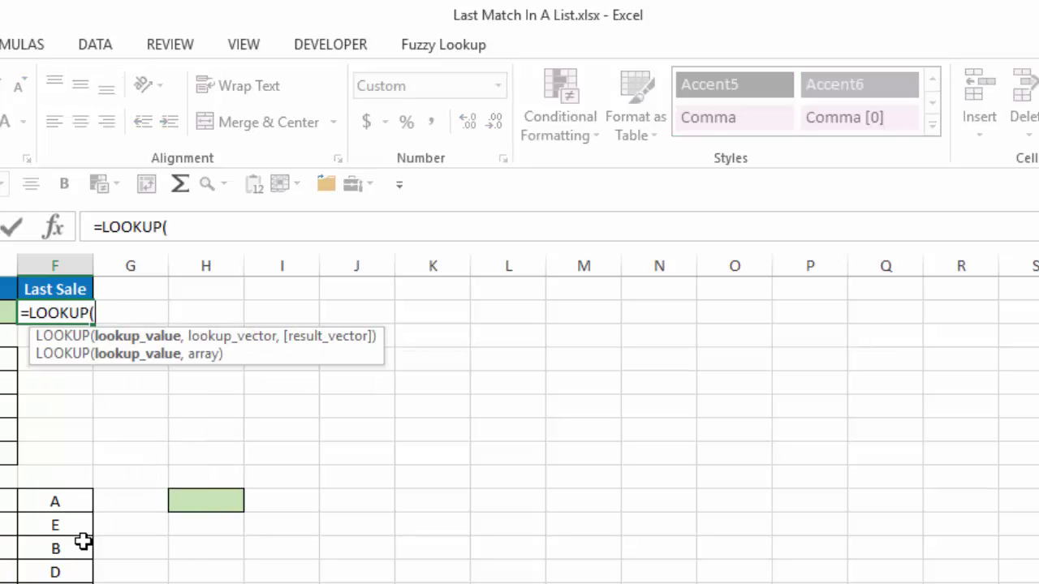
pyautogui.write('2,')
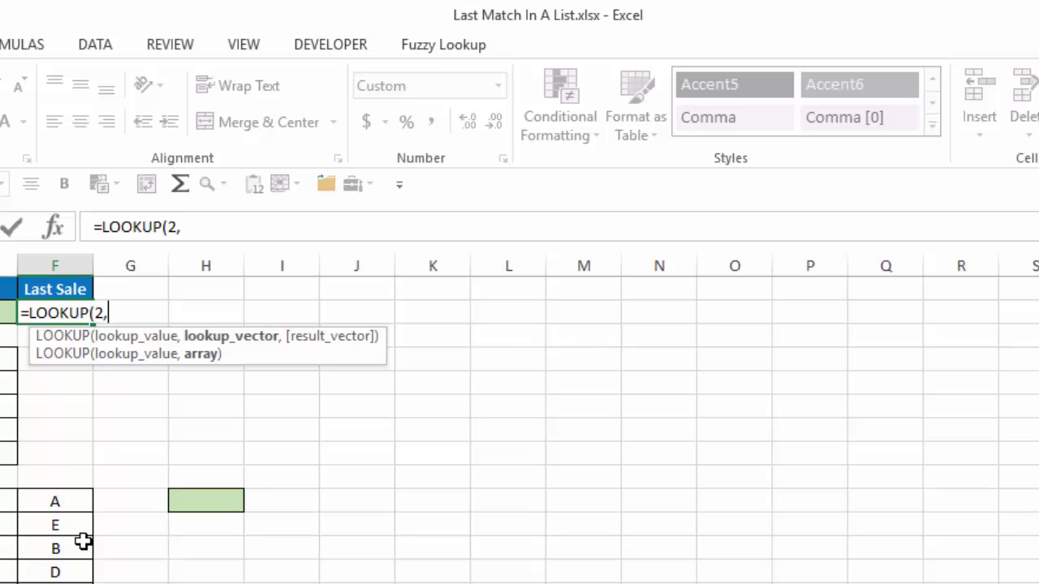
pyautogui.write('1/(')
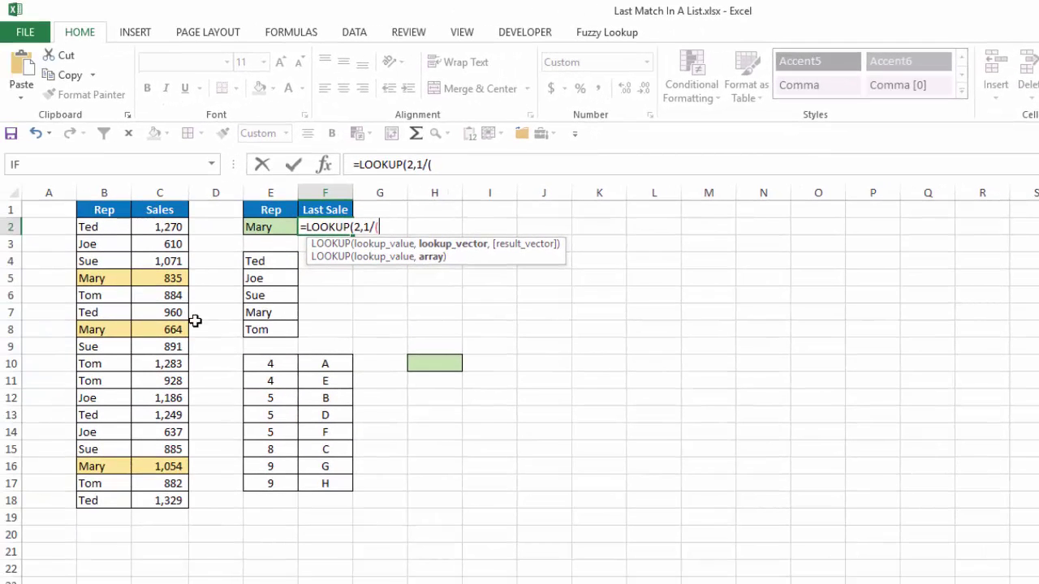
pyautogui.moveTo(121, 229); pyautogui.dragTo(107, 497)
pyautogui.press('F4')
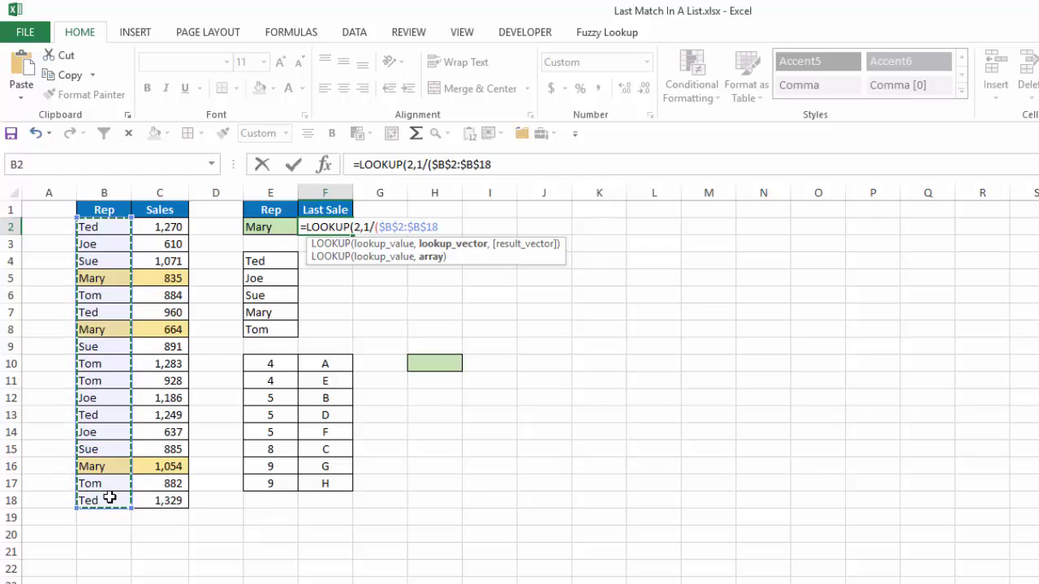
pyautogui.write('=')
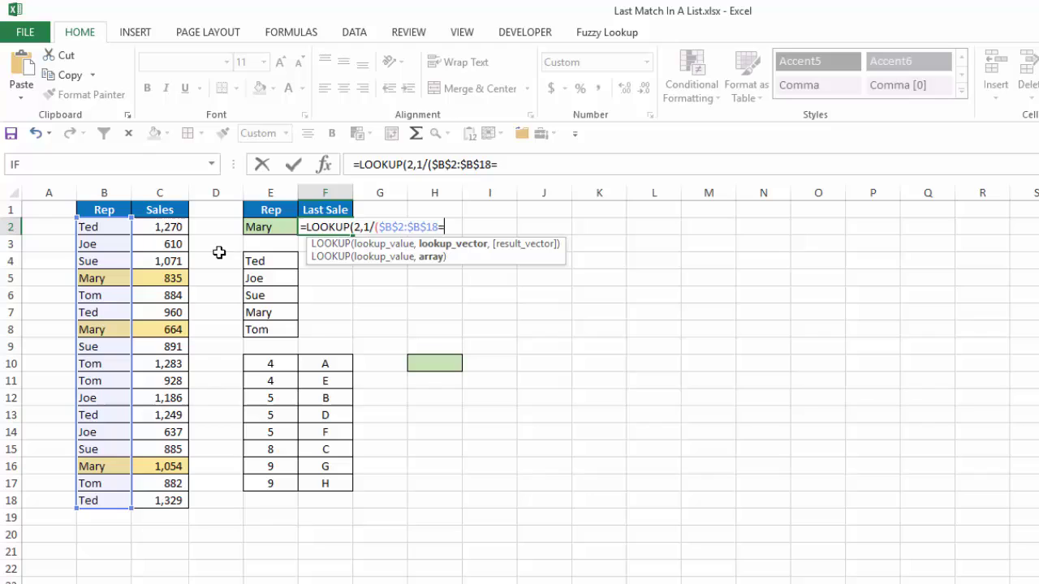
pyautogui.click(274, 227)
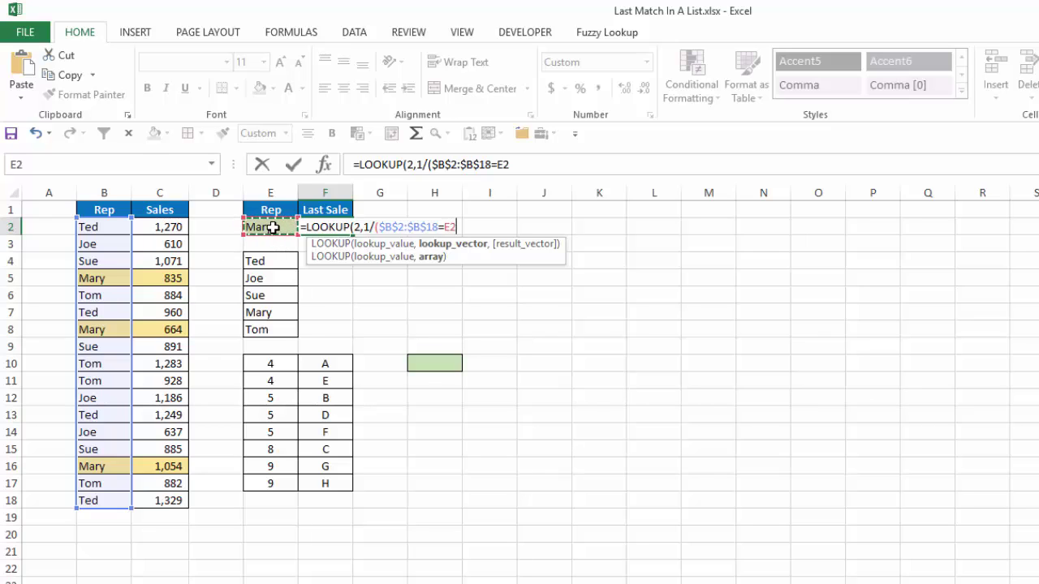
pyautogui.press('F4')
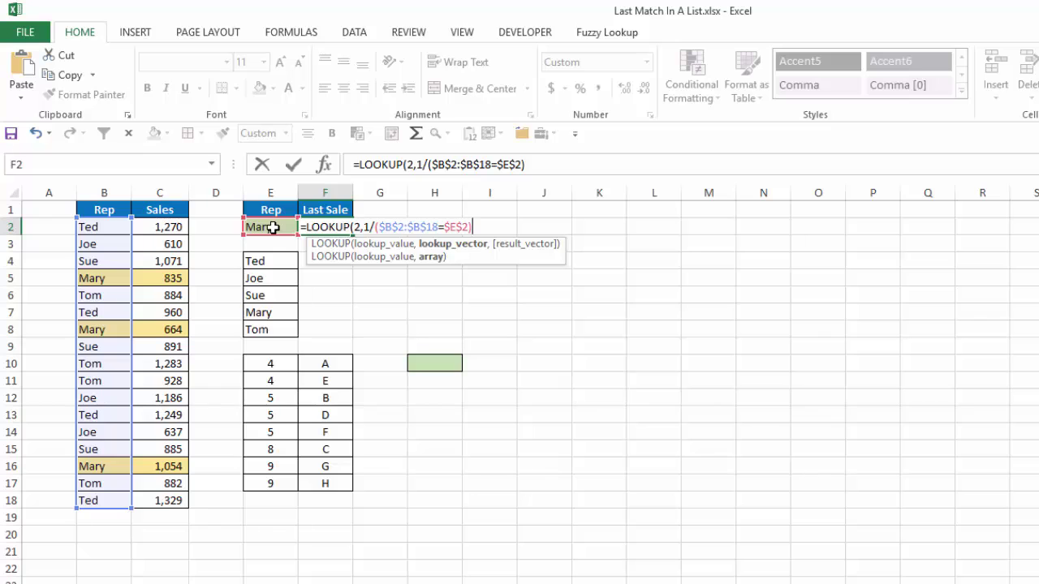
pyautogui.write('),')
# Add $C$2:$C$18 as the result vector and close the LOOKUP function.
pyautogui.moveTo(167, 230); pyautogui.dragTo(156, 501)
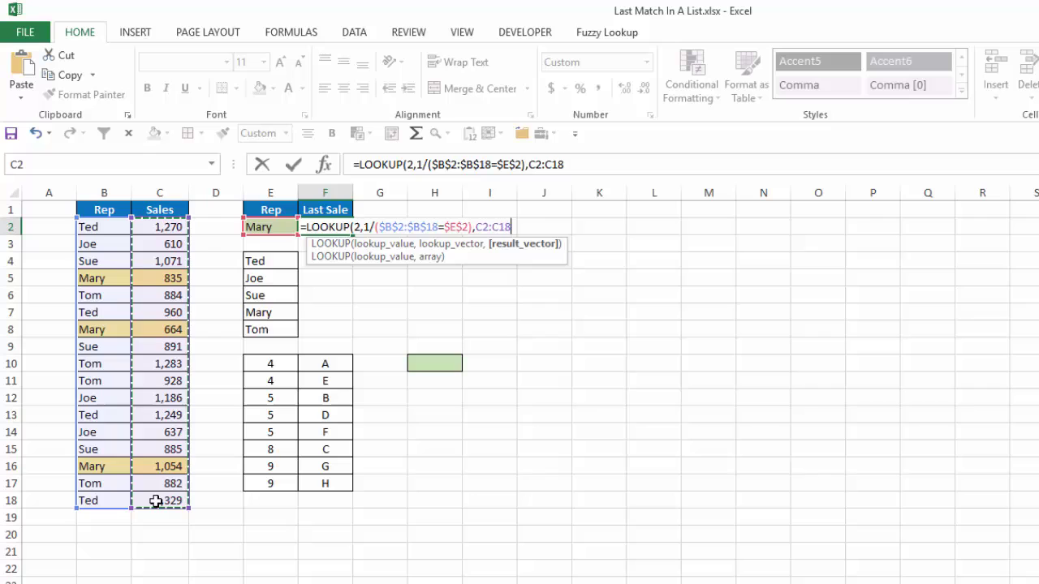
pyautogui.press('F4')
pyautogui.write(')')
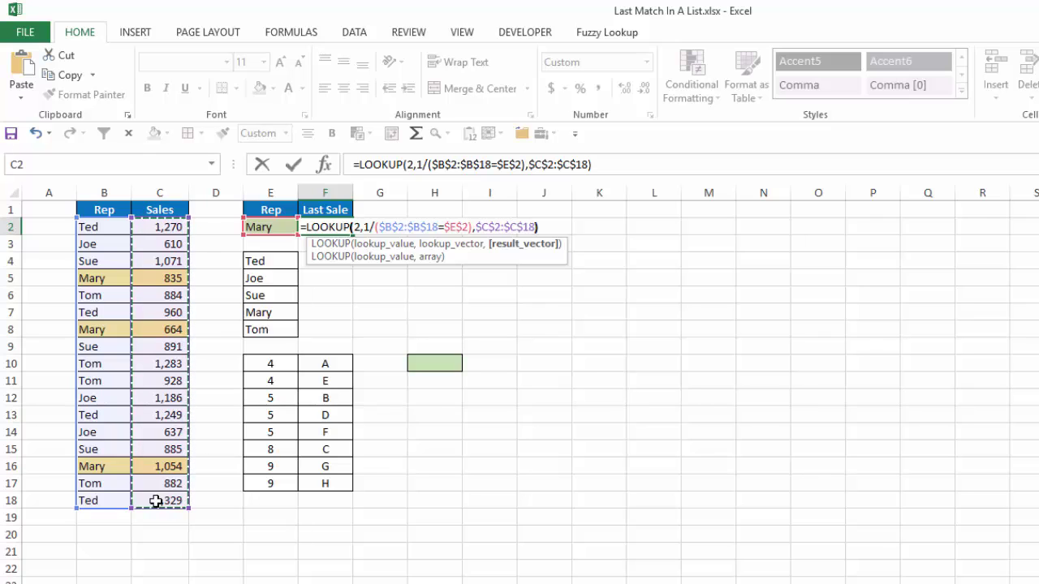
# Wrap the LOOKUP formula in F2 in IFERROR with an empty string "" as the fallback, and enter it.
pyautogui.click(362, 167)
pyautogui.write('IFERROR(')
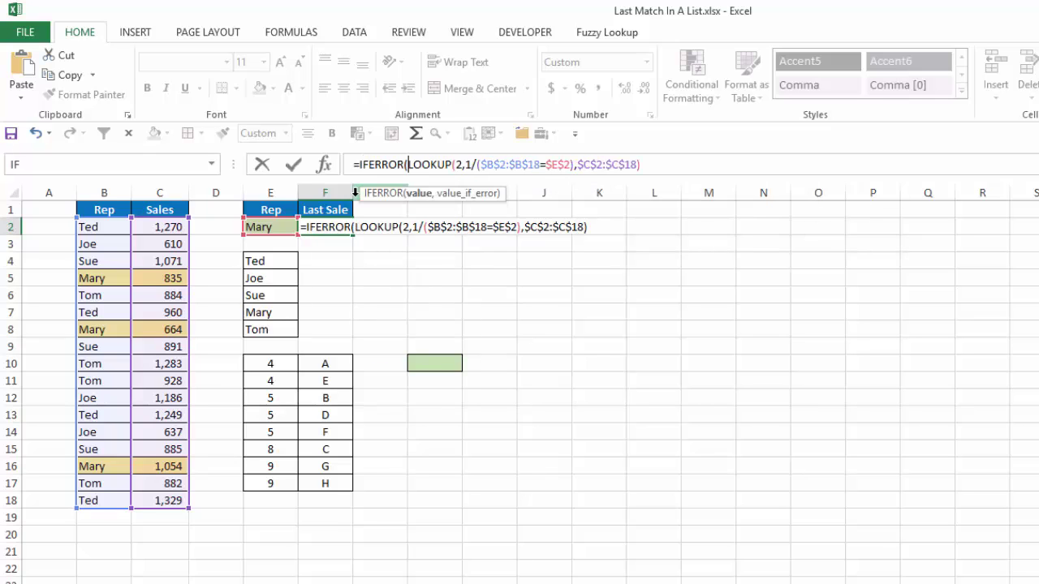
pyautogui.write(',')
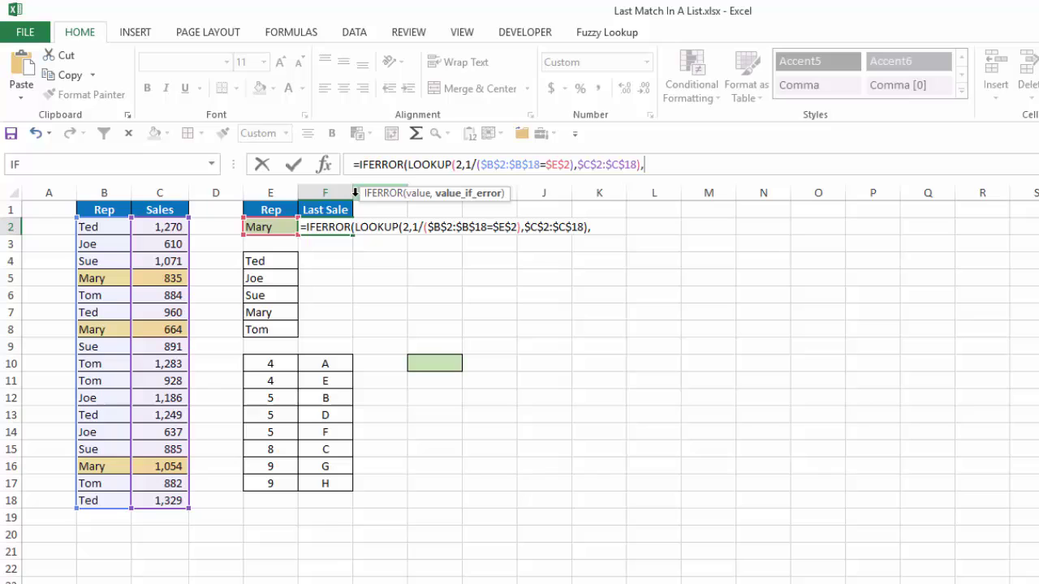
pyautogui.write('""')
pyautogui.press('Return')
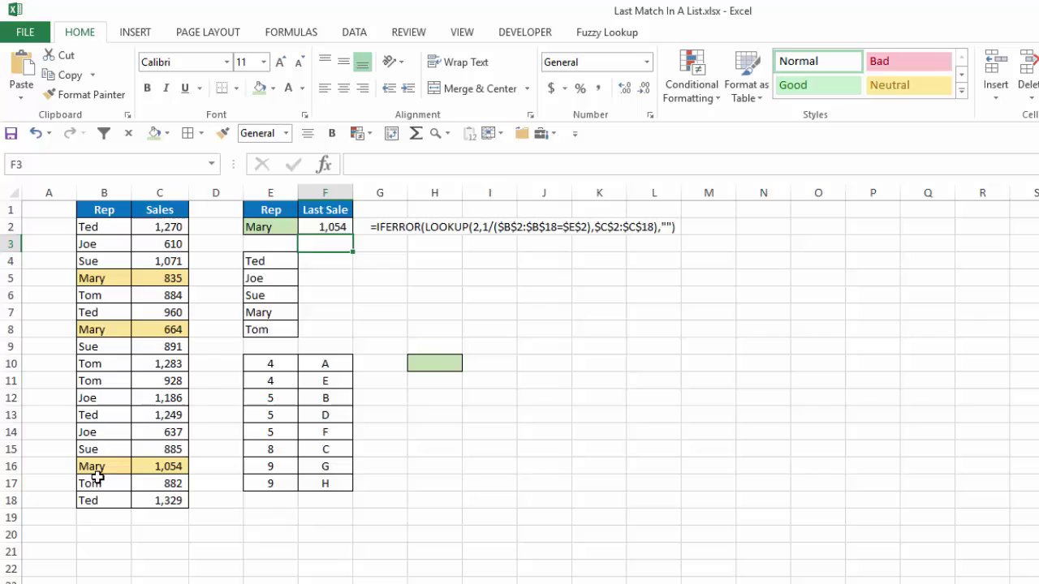
# Clear the rep in E2 and check how the Last Sale formula in F2 handles a blank.
pyautogui.click(262, 227)
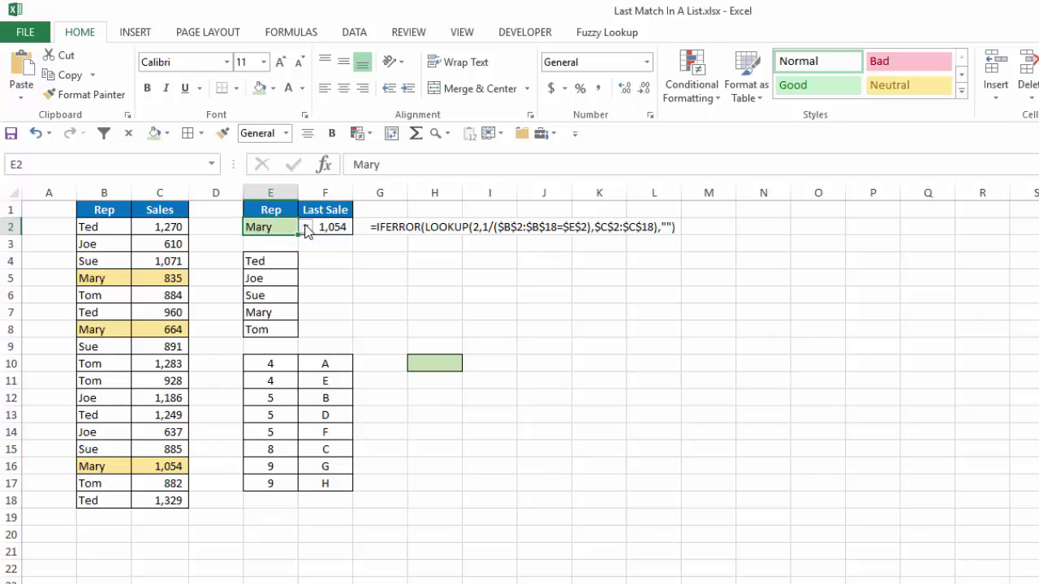
pyautogui.press('Delete')
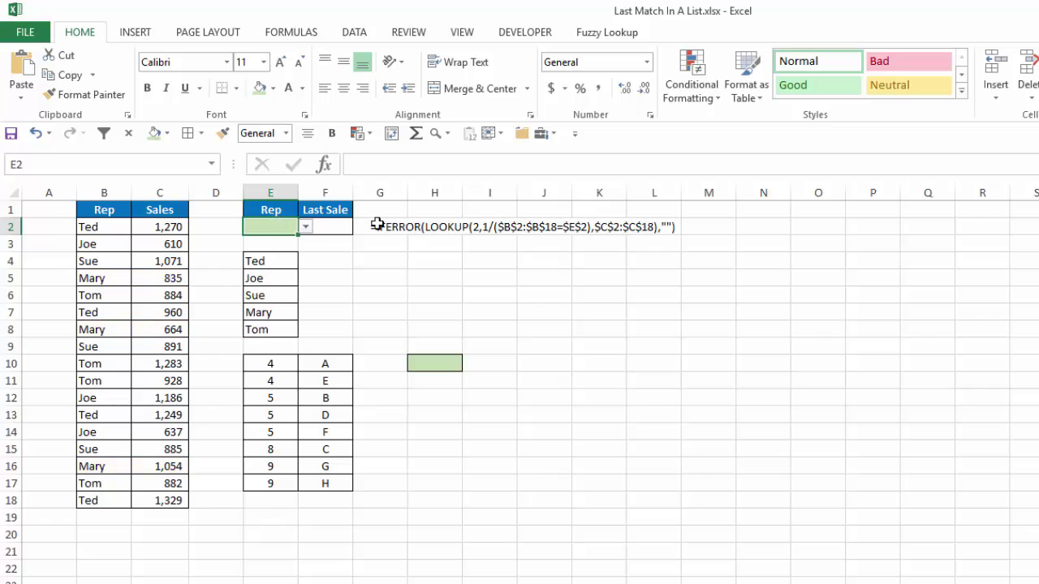
pyautogui.click(344, 226)
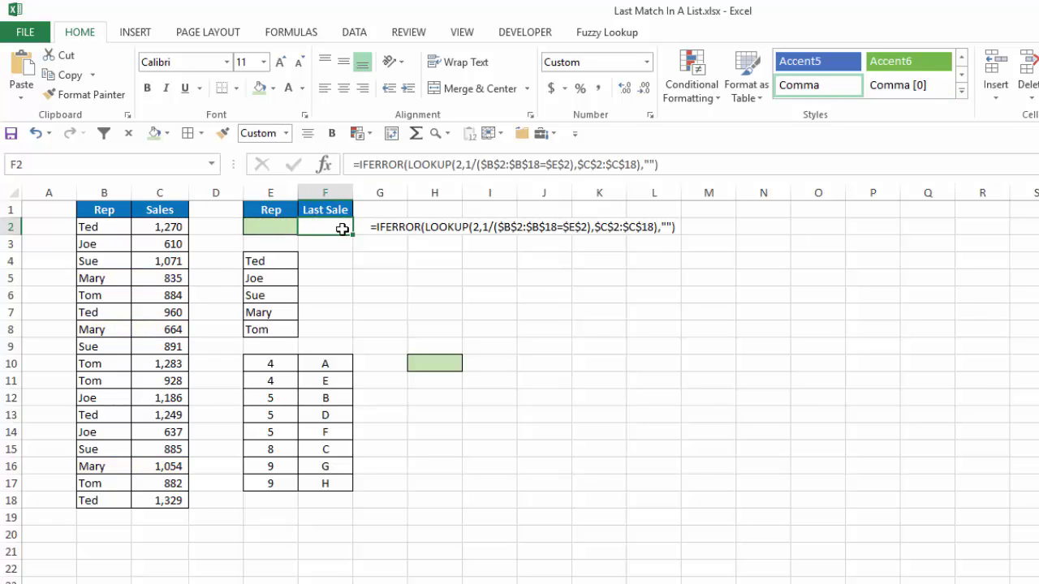
# Test the last-sale lookup by choosing the first rep and then the third rep from the drop-down in E2.
pyautogui.click(278, 227)
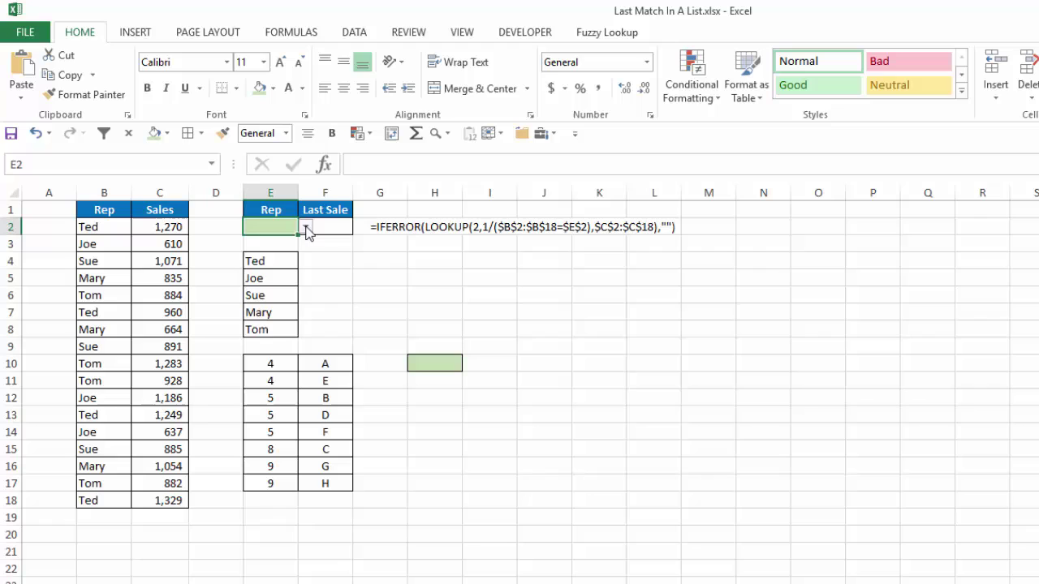
pyautogui.click(306, 226)
pyautogui.click(256, 241)
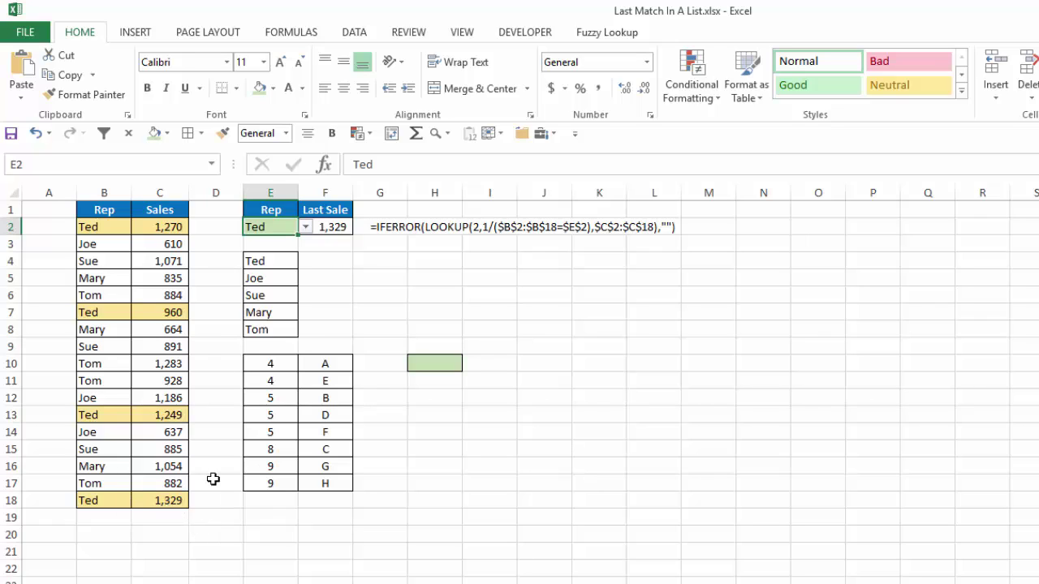
pyautogui.click(305, 228)
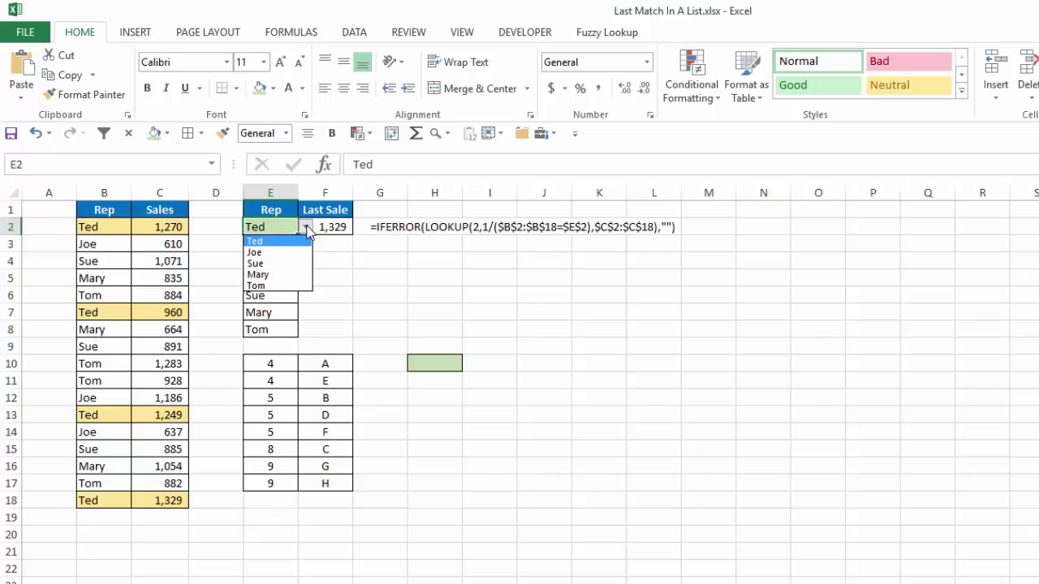
pyautogui.click(282, 263)
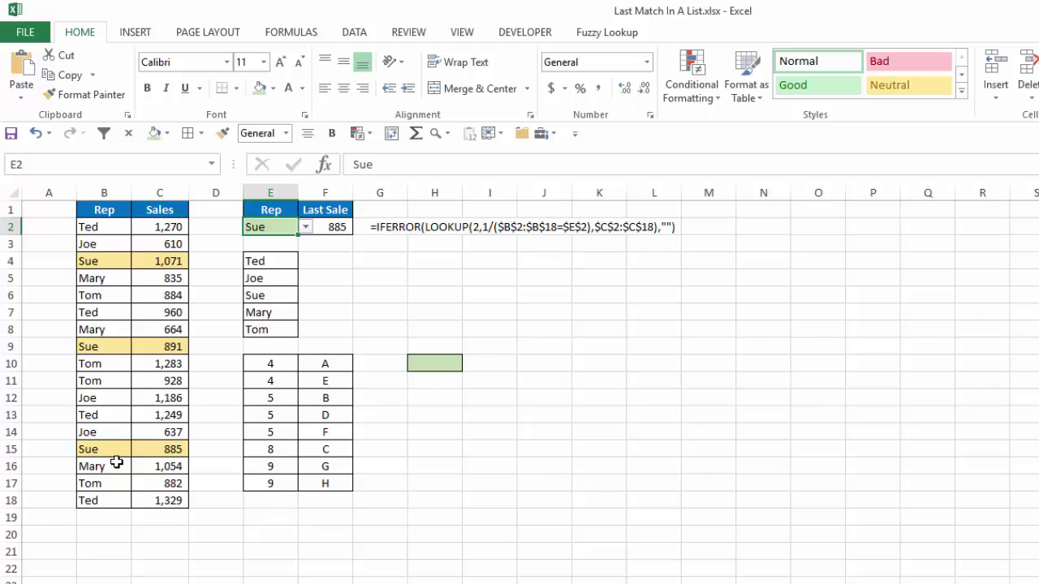
# Evaluate the $B$2:$B$18=$E$2 comparison and then the whole 1/ lookup vector inside F2's formula, and discard the edit.
pyautogui.click(344, 226)
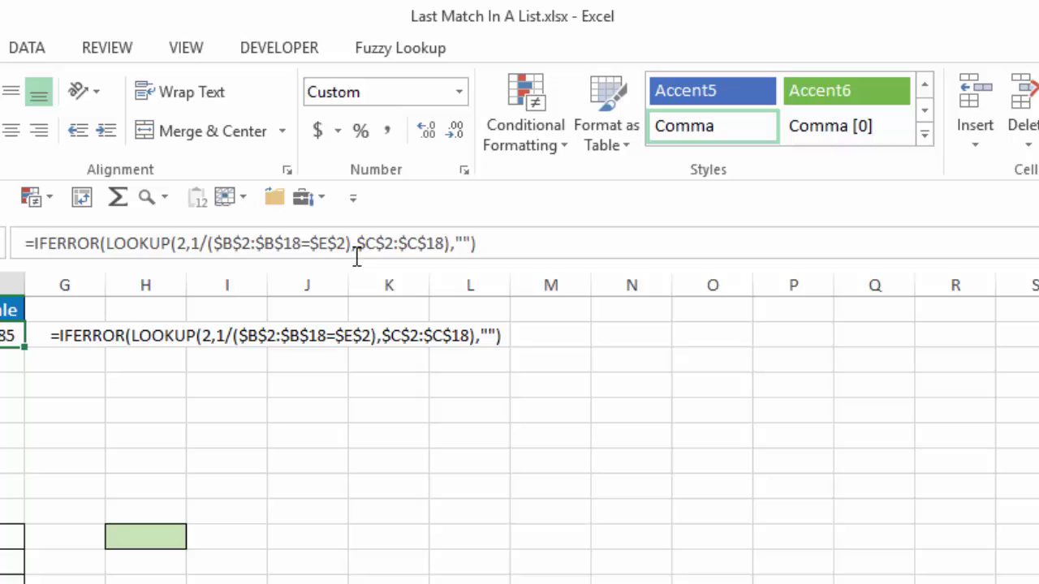
pyautogui.moveTo(347, 246); pyautogui.dragTo(213, 242)
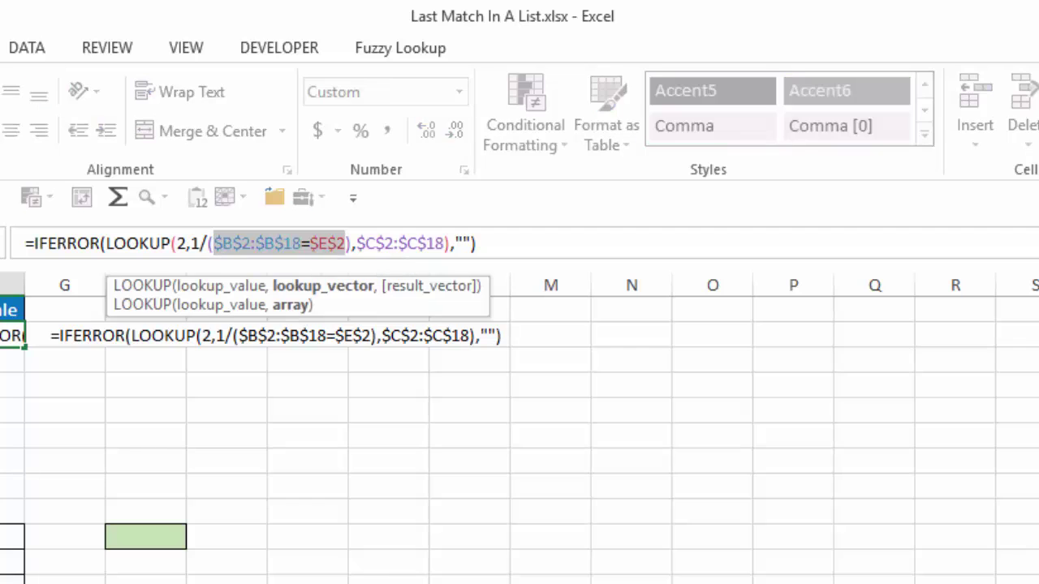
pyautogui.press('F9')
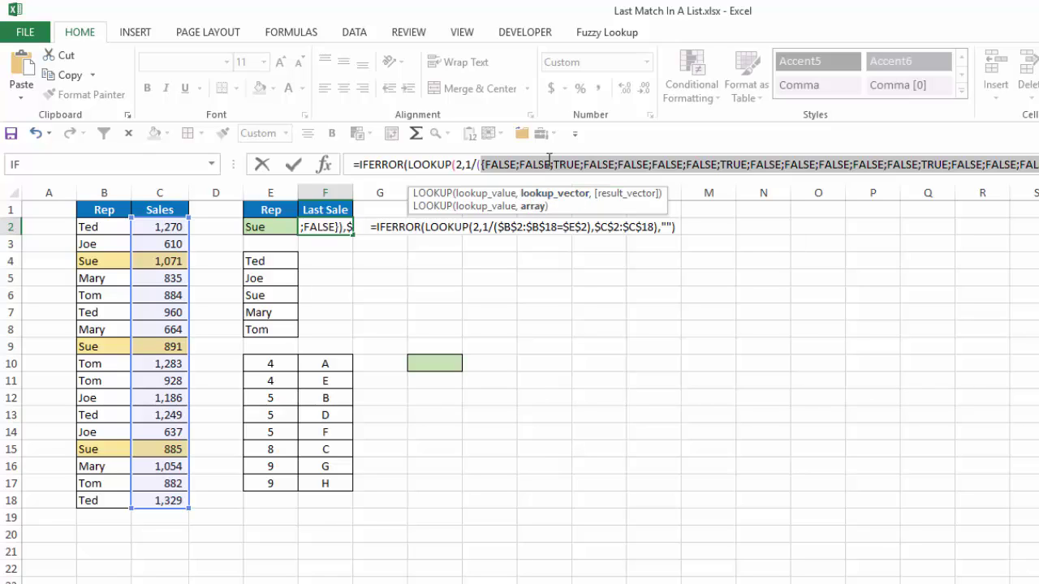
pyautogui.click(542, 195)
pyautogui.press('F9')
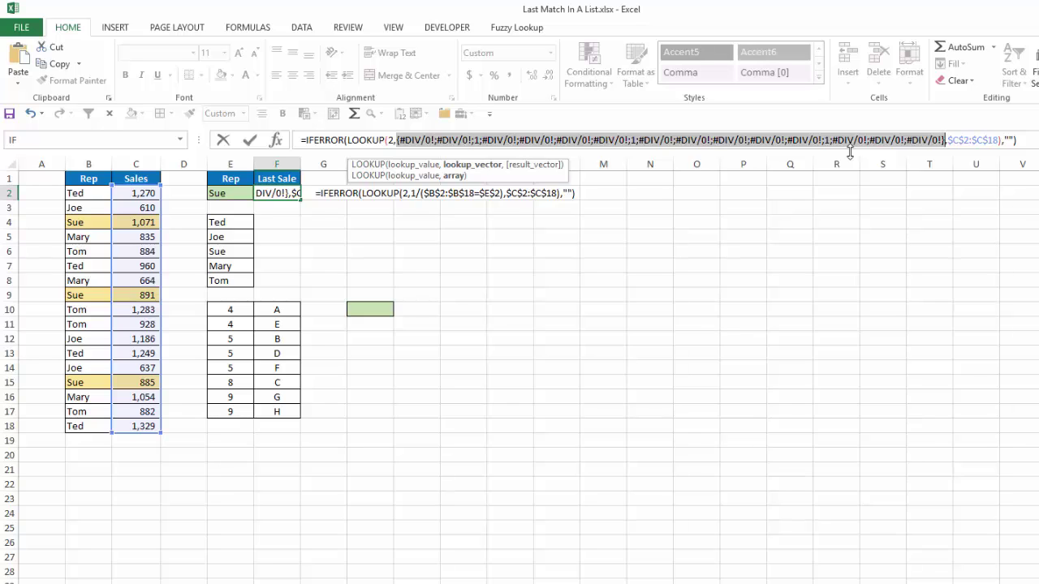
pyautogui.press('Escape')
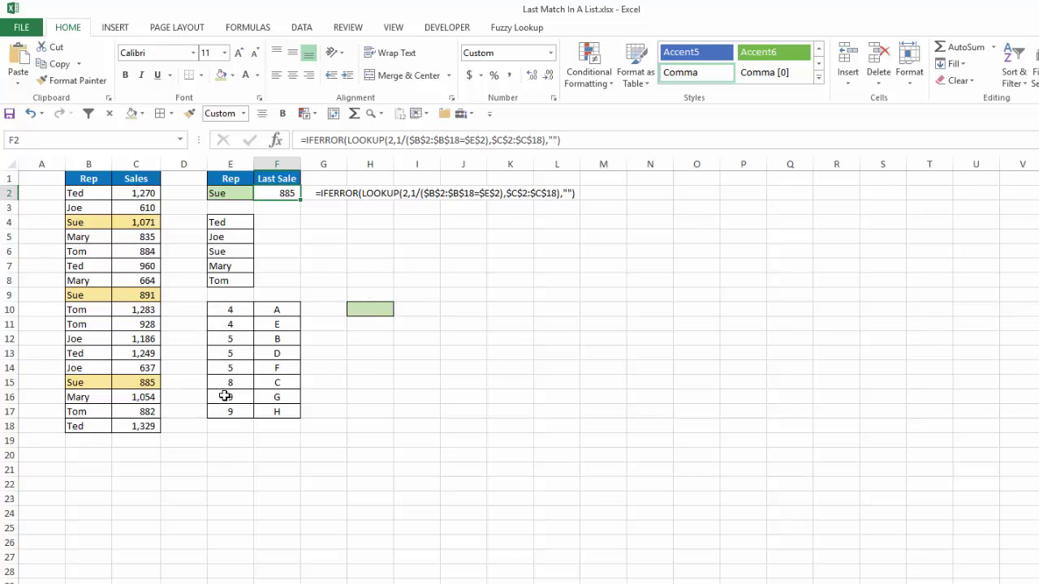
# Enter a LOOKUP formula in H10 with lookup value 12 and the array E10:F17.
pyautogui.click(371, 313)
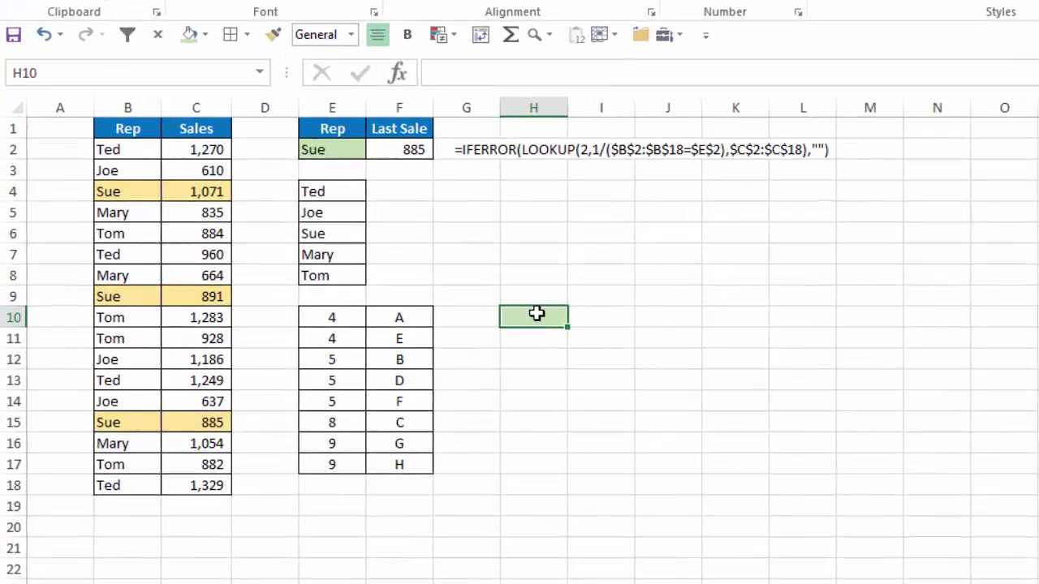
pyautogui.write('=LOO')
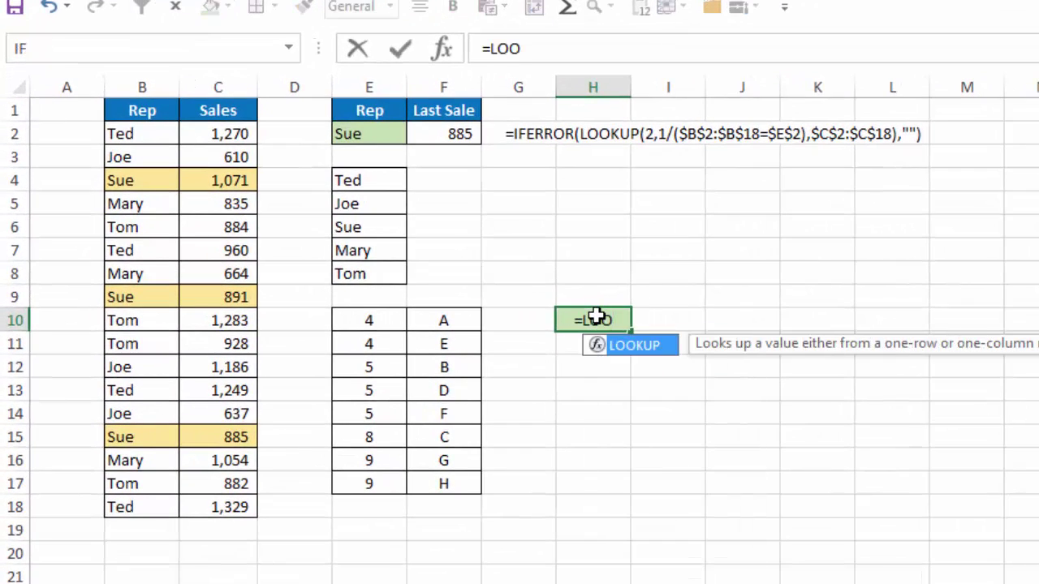
pyautogui.press('Tab')
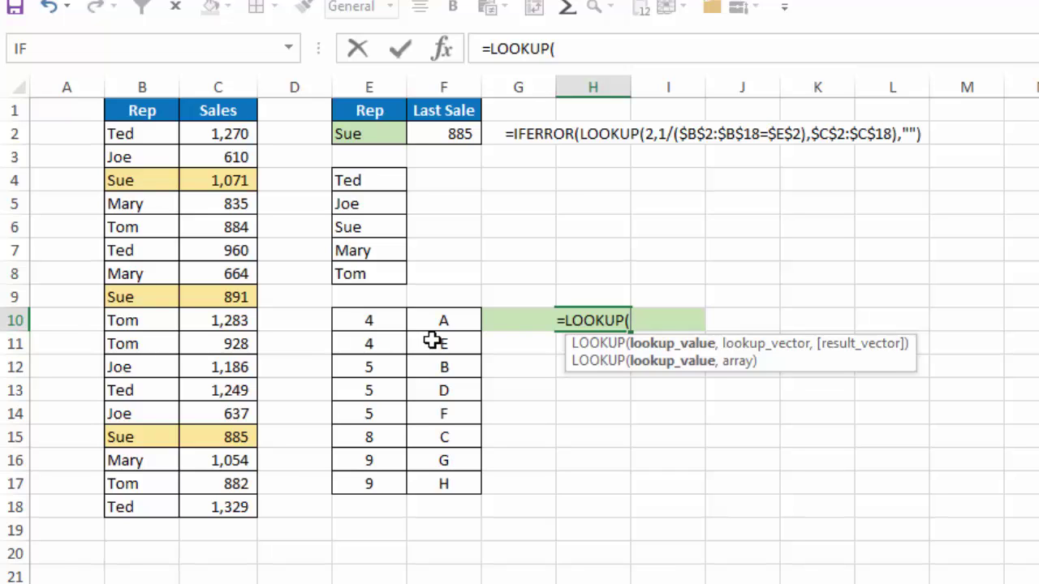
pyautogui.write('12')
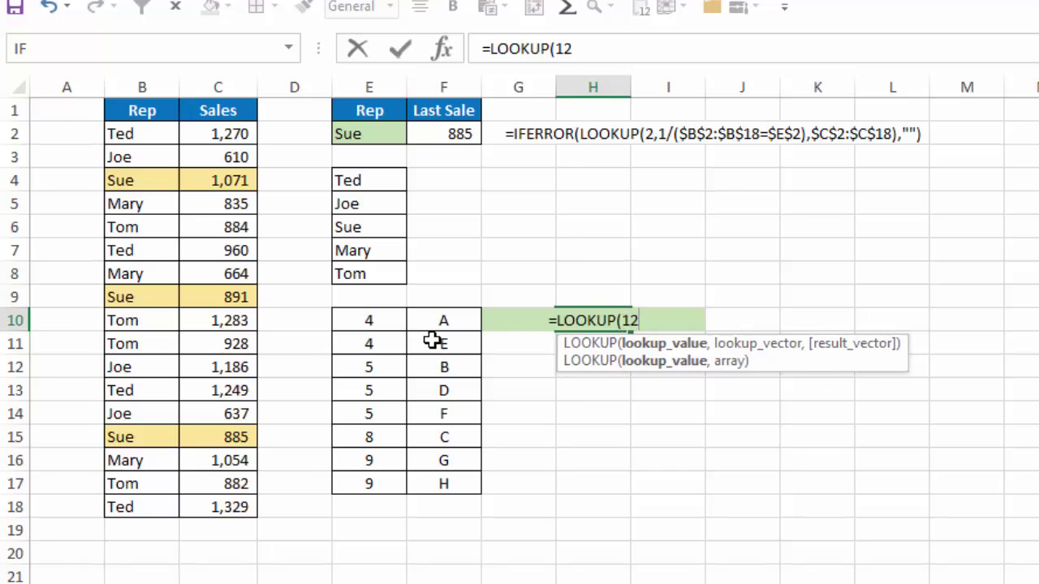
pyautogui.write(',')
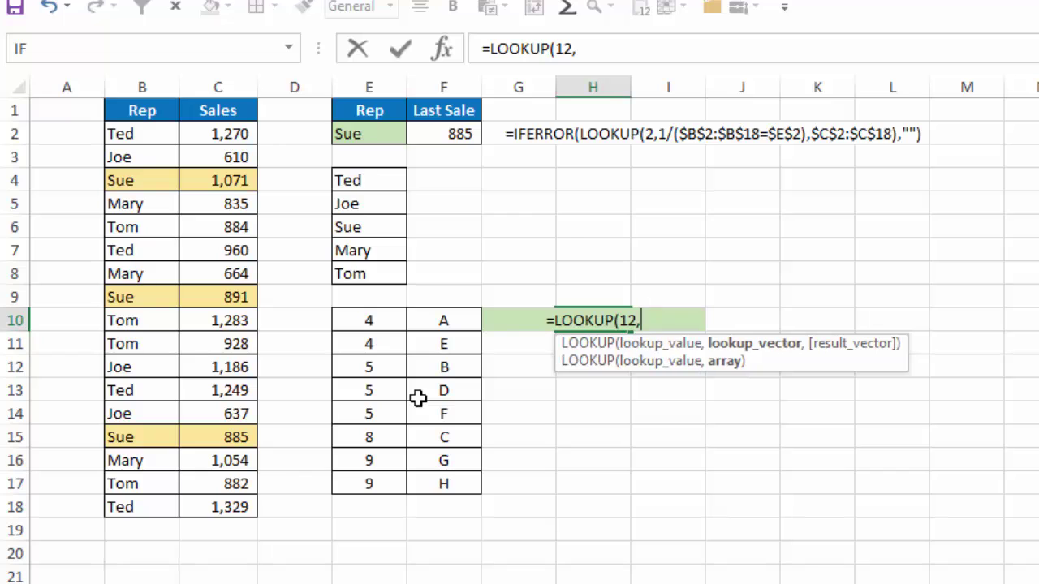
pyautogui.moveTo(372, 320); pyautogui.dragTo(452, 485)
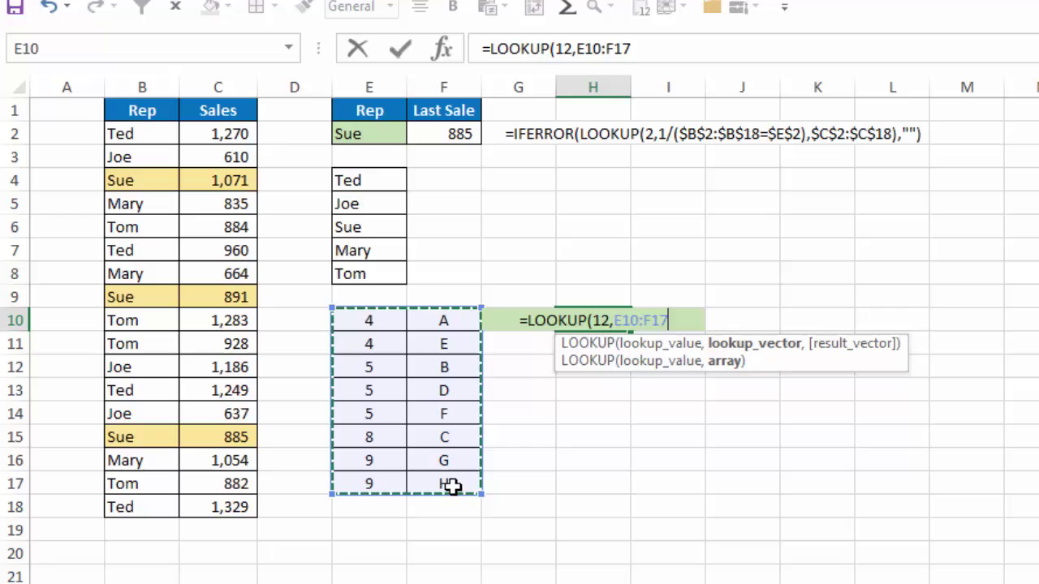
pyautogui.press('Return')
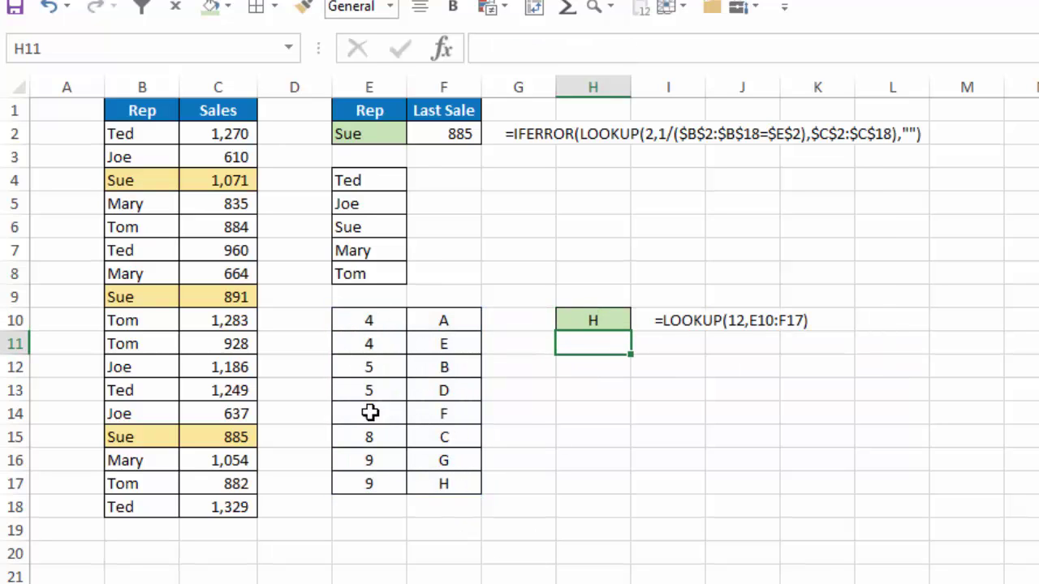
# Change the lookup value in H10's LOOKUP formula to 6, and return to the Last Sale formula in F2.
pyautogui.press('Up')
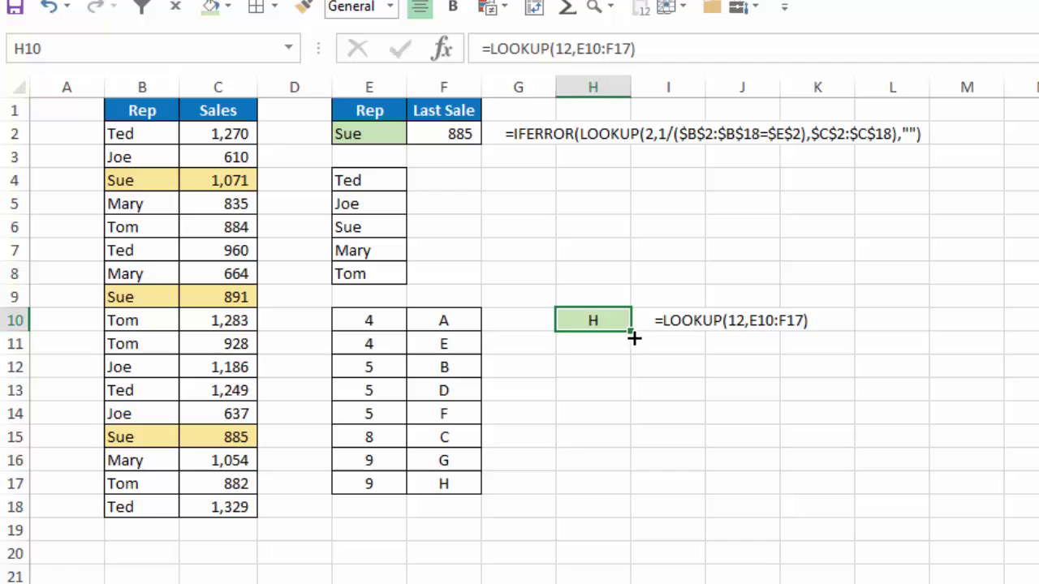
pyautogui.click(571, 48)
pyautogui.press('BackSpace')
pyautogui.press('BackSpace')
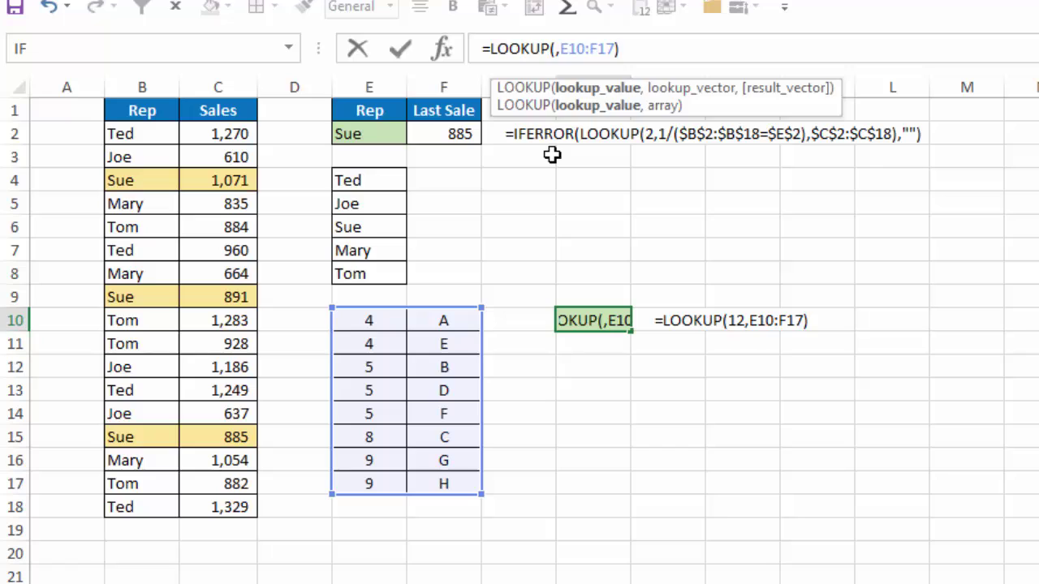
pyautogui.write('6')
pyautogui.press('Return')
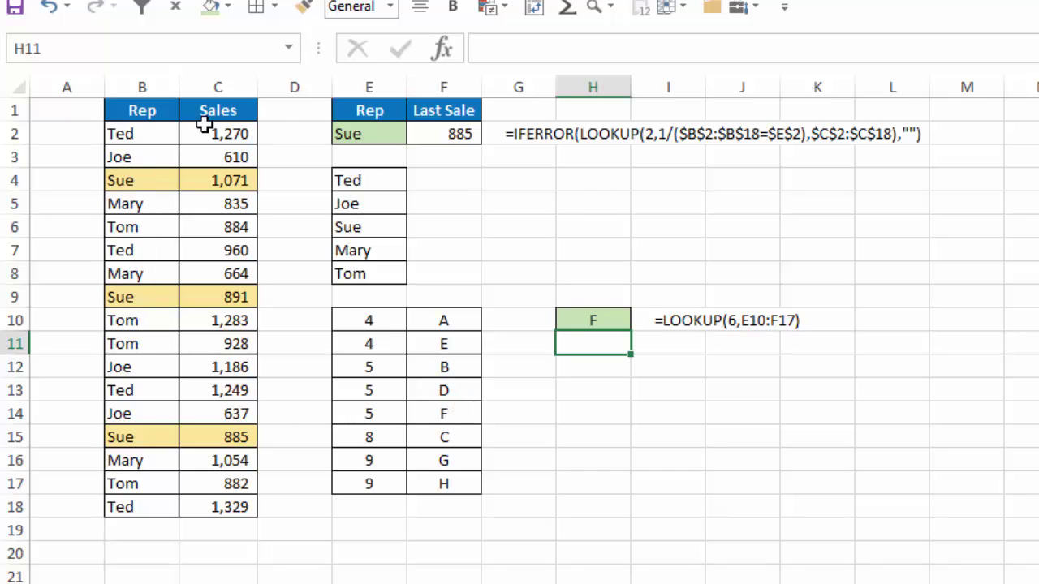
pyautogui.click(449, 134)
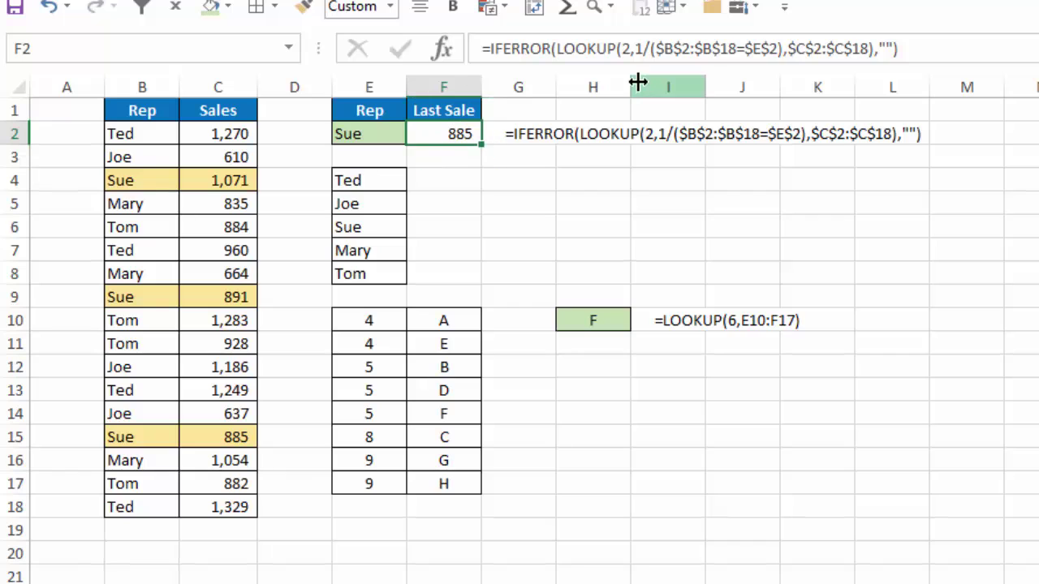